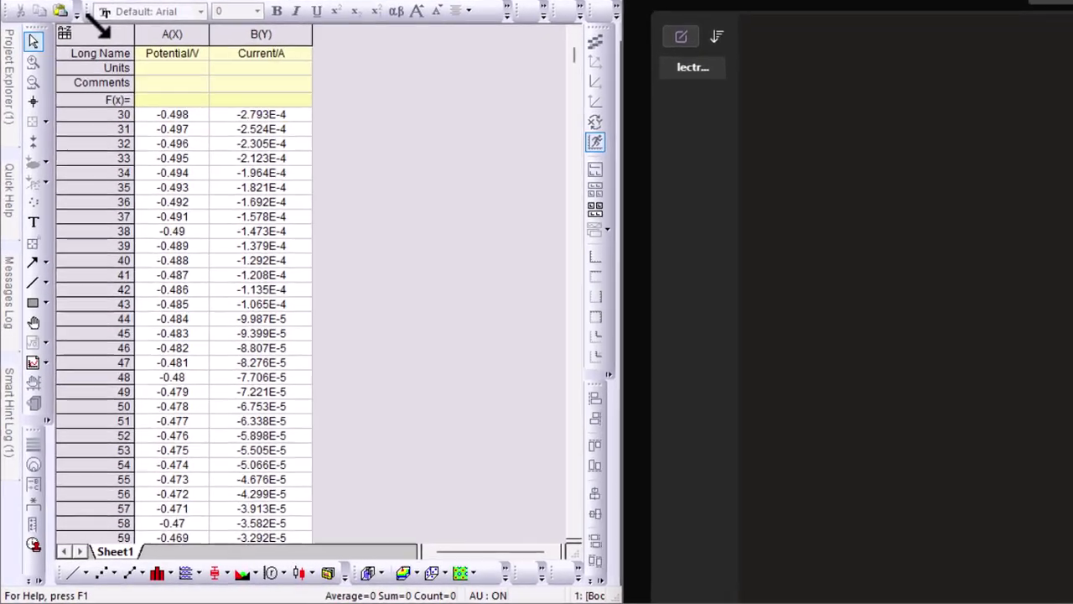
# Plot columns A and B (Current/A vs Potential/V) as a line graph showing the CV loop
pyautogui.click(56, 112)
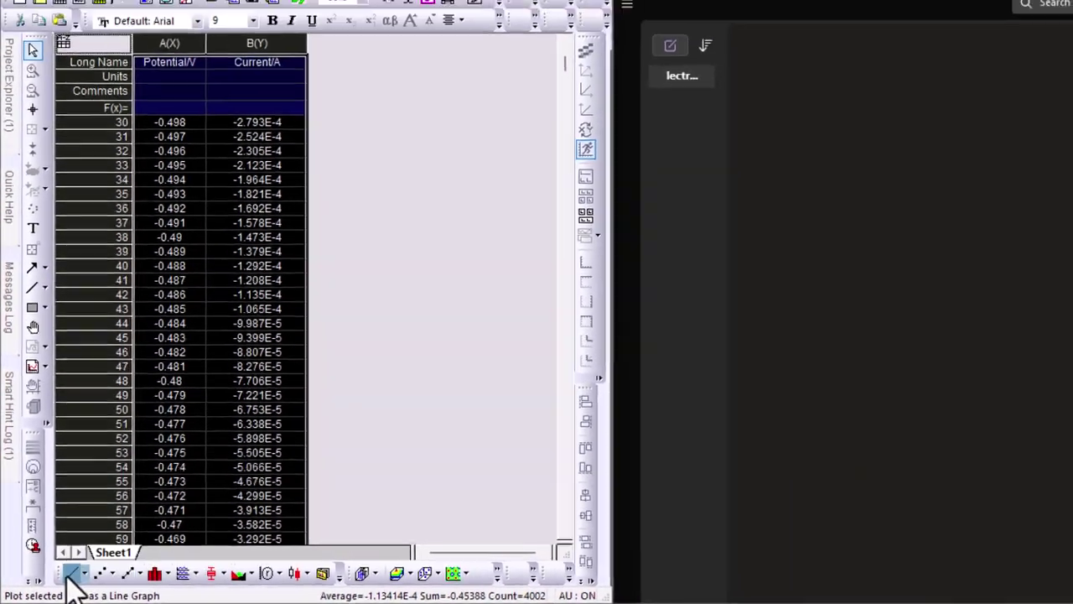
pyautogui.click(117, 553)
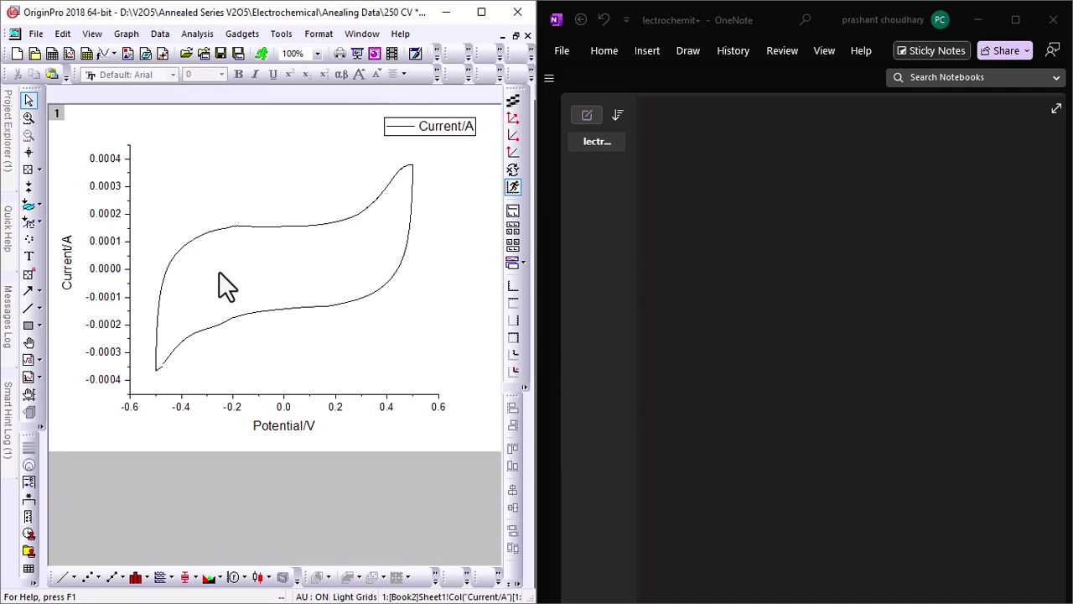
# With a OneNote pen, handwrite Cs = ∫I(V)dV / (m × ΔV × ν)
pyautogui.click(688, 51)
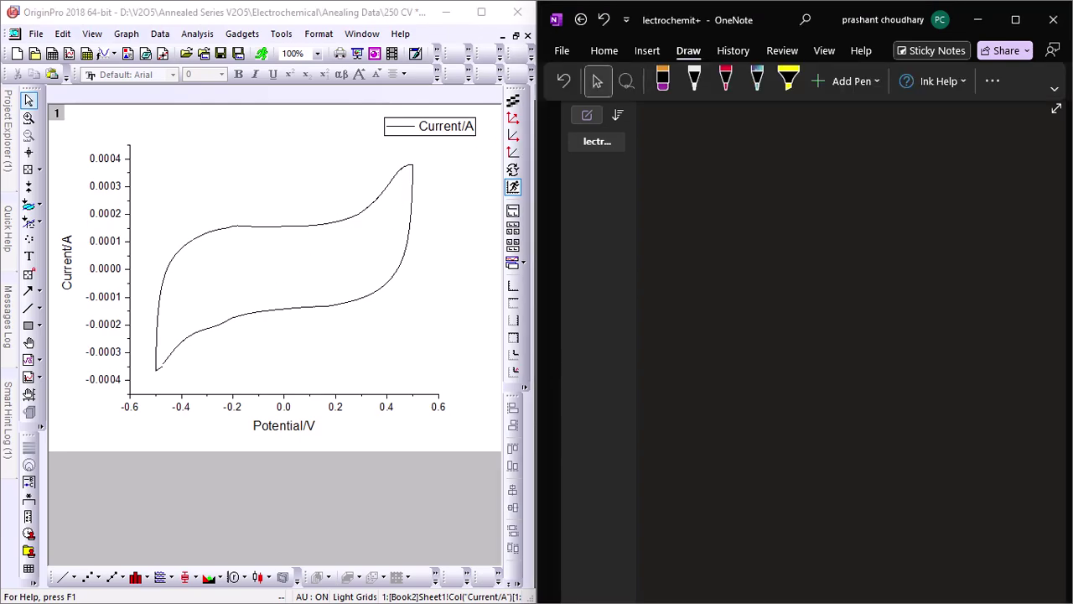
pyautogui.click(612, 572)
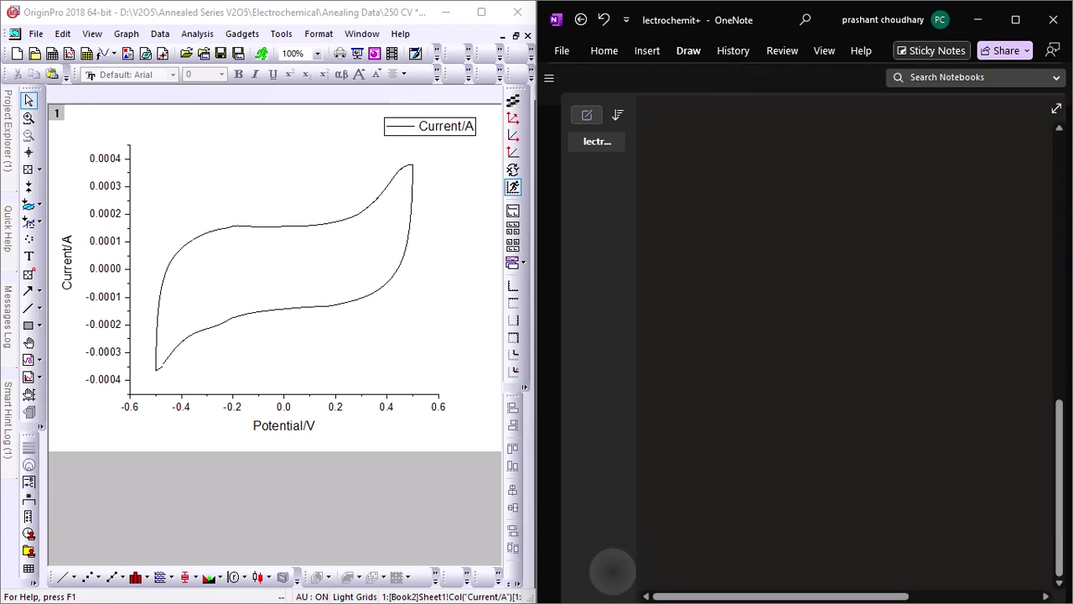
pyautogui.click(683, 55)
pyautogui.moveTo(695, 164); pyautogui.dragTo(686, 178)
pyautogui.click(824, 177)
pyautogui.moveTo(693, 170)
pyautogui.mouseDown()
pyautogui.moveTo(725, 166)
pyautogui.moveTo(742, 178)
pyautogui.moveTo(780, 165)
pyautogui.mouseUp()
pyautogui.moveTo(773, 166)
pyautogui.mouseDown()
pyautogui.moveTo(788, 166)
pyautogui.moveTo(790, 148)
pyautogui.moveTo(820, 148)
pyautogui.moveTo(826, 171)
pyautogui.moveTo(802, 170)
pyautogui.mouseUp()
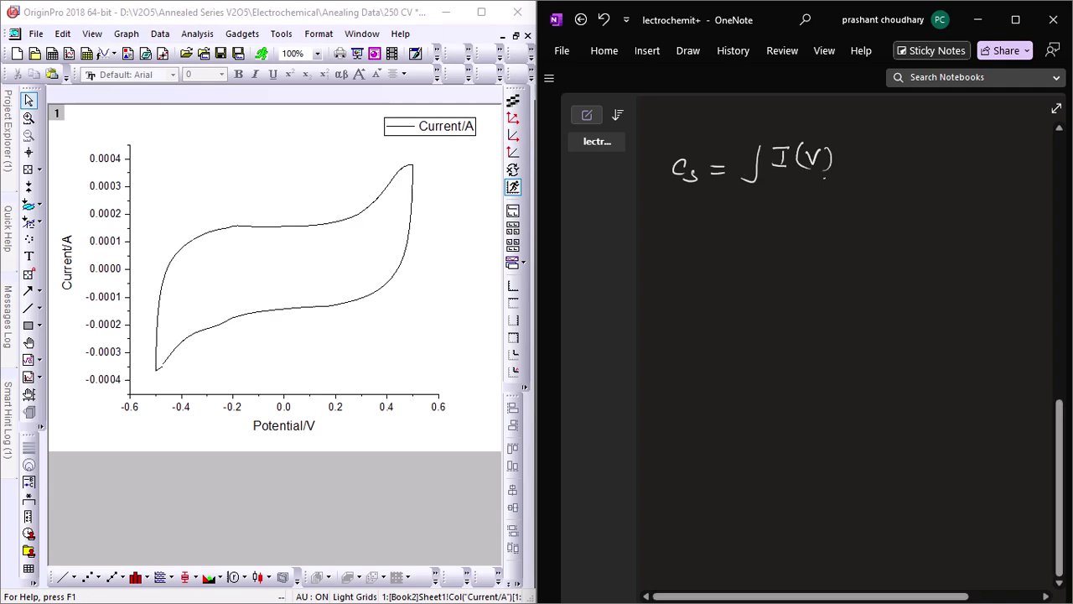
pyautogui.moveTo(865, 157)
pyautogui.mouseDown()
pyautogui.moveTo(854, 163)
pyautogui.moveTo(891, 152)
pyautogui.mouseUp()
pyautogui.moveTo(889, 196)
pyautogui.mouseDown()
pyautogui.moveTo(742, 197)
pyautogui.moveTo(763, 223)
pyautogui.moveTo(801, 223)
pyautogui.mouseUp()
pyautogui.moveTo(800, 210)
pyautogui.mouseDown()
pyautogui.moveTo(790, 223)
pyautogui.moveTo(844, 208)
pyautogui.moveTo(861, 223)
pyautogui.mouseUp()
pyautogui.moveTo(862, 209)
pyautogui.mouseDown()
pyautogui.moveTo(851, 222)
pyautogui.moveTo(880, 224)
pyautogui.moveTo(890, 204)
pyautogui.mouseUp()
# Note beneath the formula that the integral is the area under the CV curve
pyautogui.scroll(-1, 805, 335)
pyautogui.moveTo(688, 237); pyautogui.dragTo(672, 266)
pyautogui.moveTo(703, 235)
pyautogui.mouseDown()
pyautogui.moveTo(711, 252)
pyautogui.moveTo(733, 252)
pyautogui.mouseUp()
pyautogui.moveTo(737, 239); pyautogui.dragTo(772, 248)
pyautogui.moveTo(792, 238); pyautogui.dragTo(805, 237)
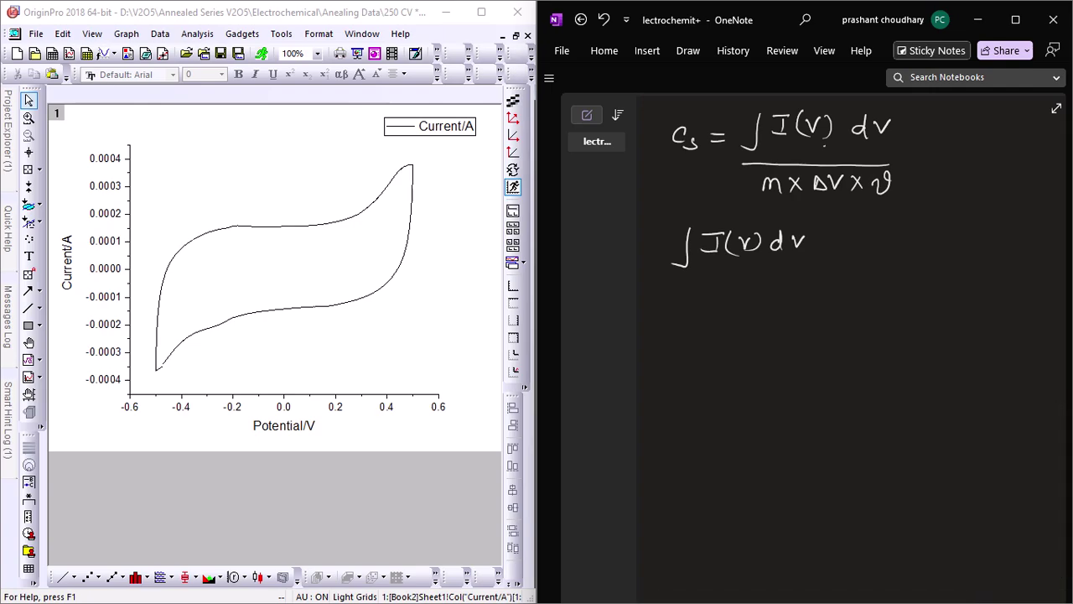
pyautogui.moveTo(835, 235)
pyautogui.mouseDown()
pyautogui.moveTo(836, 248)
pyautogui.moveTo(863, 249)
pyautogui.mouseUp()
pyautogui.moveTo(853, 235)
pyautogui.mouseDown()
pyautogui.moveTo(886, 243)
pyautogui.moveTo(872, 275)
pyautogui.mouseUp()
pyautogui.moveTo(890, 245)
pyautogui.mouseDown()
pyautogui.moveTo(917, 248)
pyautogui.moveTo(920, 237)
pyautogui.mouseUp()
pyautogui.moveTo(922, 244); pyautogui.dragTo(992, 244)
pyautogui.moveTo(1001, 238); pyautogui.dragTo(1004, 247)
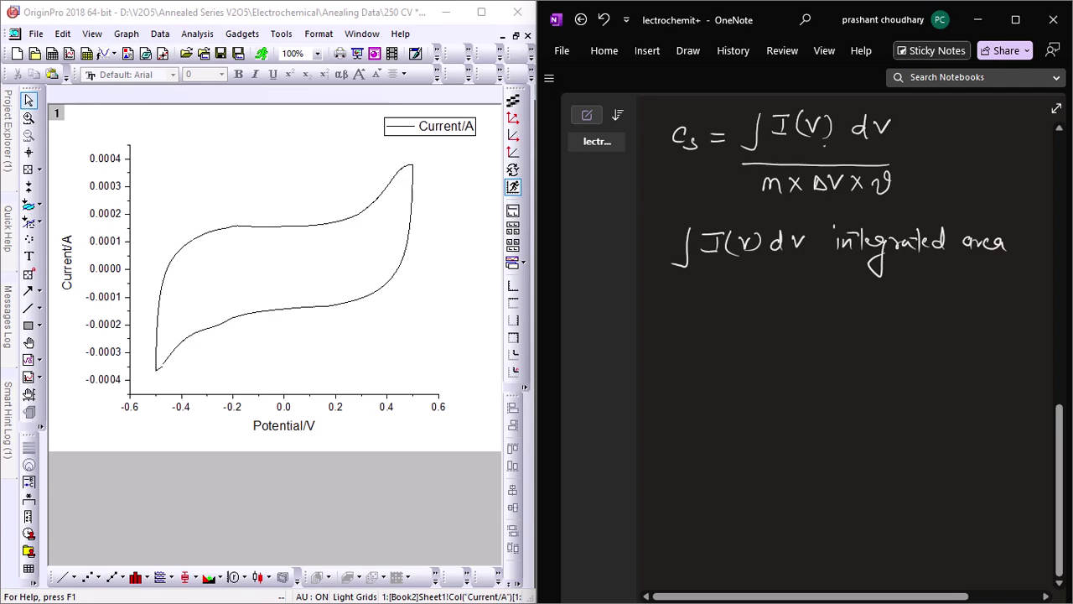
pyautogui.moveTo(686, 280)
pyautogui.mouseDown()
pyautogui.moveTo(697, 290)
pyautogui.moveTo(742, 290)
pyautogui.mouseUp()
pyautogui.moveTo(744, 290)
pyautogui.mouseDown()
pyautogui.moveTo(772, 293)
pyautogui.moveTo(783, 282)
pyautogui.mouseUp()
pyautogui.moveTo(786, 282); pyautogui.dragTo(797, 293)
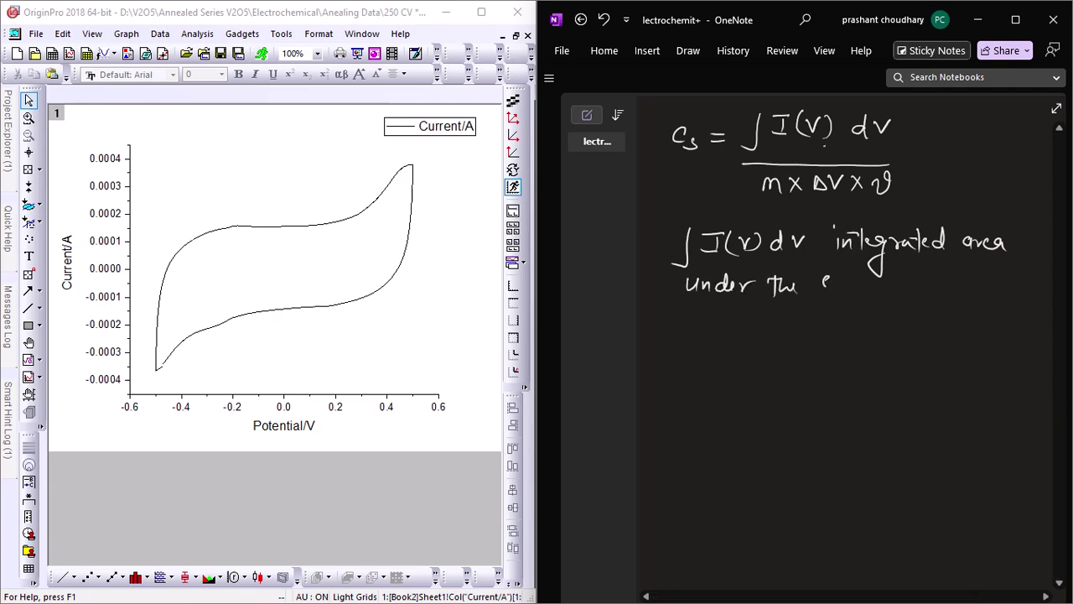
pyautogui.moveTo(830, 280); pyautogui.dragTo(945, 288)
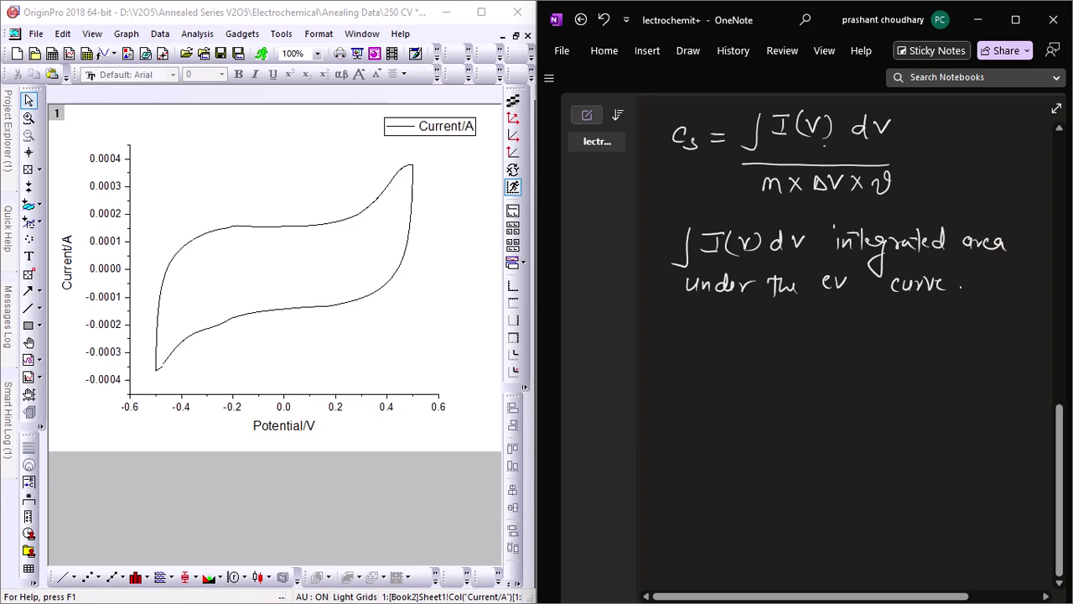
# Write that m is the mass or active mass of the material
pyautogui.moveTo(662, 333)
pyautogui.mouseDown()
pyautogui.moveTo(748, 341)
pyautogui.moveTo(781, 328)
pyautogui.moveTo(818, 331)
pyautogui.mouseUp()
pyautogui.moveTo(829, 333); pyautogui.dragTo(876, 340)
pyautogui.moveTo(886, 332); pyautogui.dragTo(895, 339)
pyautogui.moveTo(888, 329); pyautogui.dragTo(953, 337)
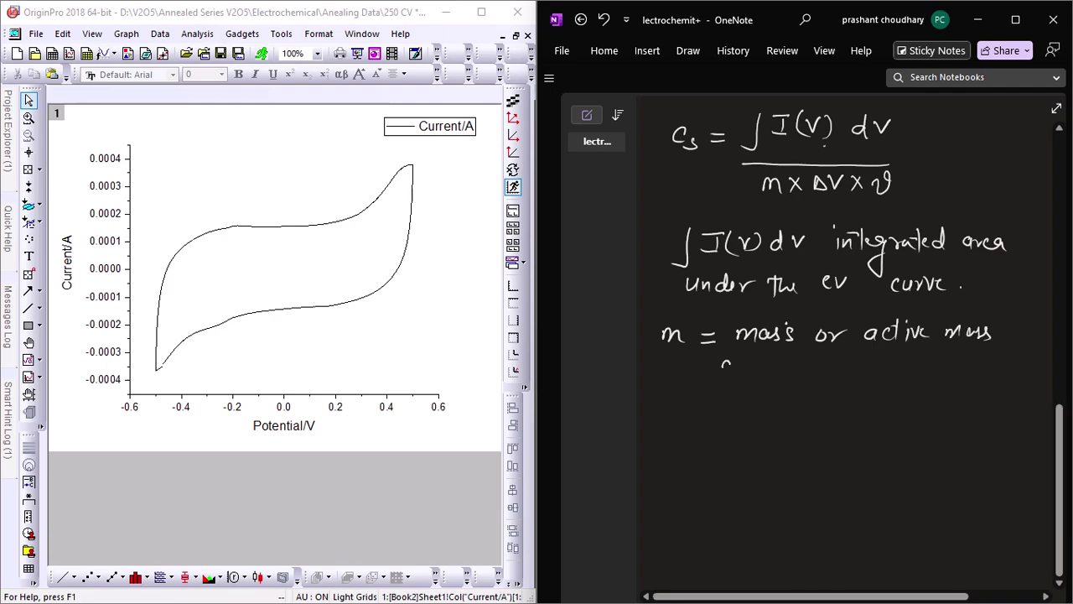
pyautogui.moveTo(726, 362); pyautogui.dragTo(731, 368)
pyautogui.moveTo(739, 354)
pyautogui.mouseDown()
pyautogui.moveTo(734, 385)
pyautogui.moveTo(767, 374)
pyautogui.mouseUp()
pyautogui.moveTo(773, 369); pyautogui.dragTo(833, 373)
pyautogui.moveTo(841, 350)
pyautogui.mouseDown()
pyautogui.moveTo(839, 374)
pyautogui.moveTo(847, 359)
pyautogui.moveTo(858, 369)
pyautogui.mouseUp()
pyautogui.moveTo(859, 365); pyautogui.dragTo(898, 372)
# End the mass note with a full stop and write ΔV = Potential window below it
pyautogui.moveTo(907, 350); pyautogui.dragTo(905, 372)
pyautogui.click(916, 368)
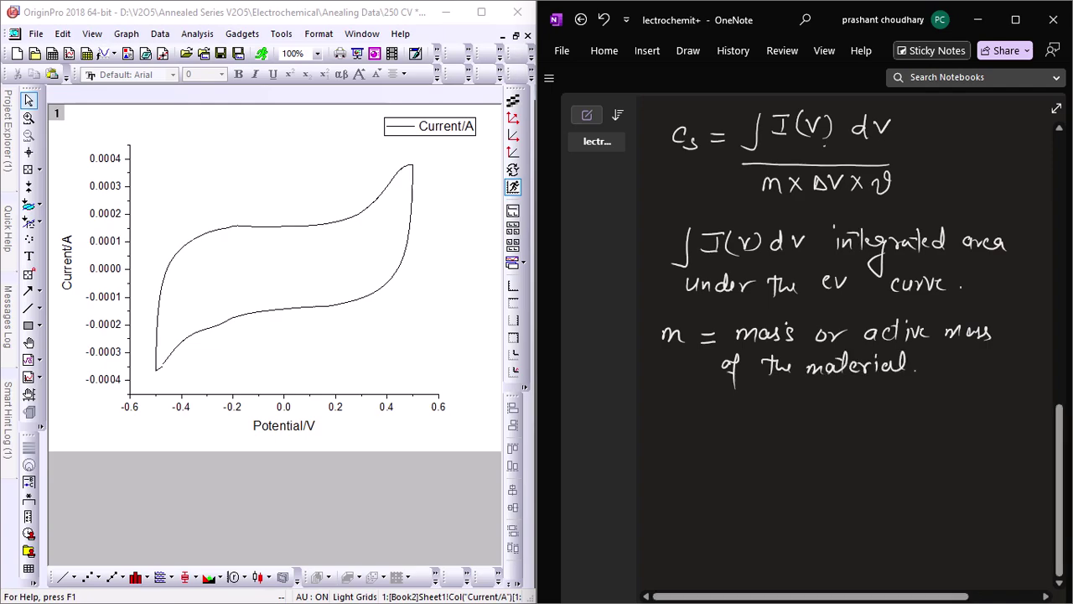
pyautogui.moveTo(662, 428)
pyautogui.mouseDown()
pyautogui.moveTo(678, 426)
pyautogui.moveTo(663, 428)
pyautogui.mouseUp()
pyautogui.moveTo(689, 414)
pyautogui.mouseDown()
pyautogui.moveTo(694, 426)
pyautogui.moveTo(740, 417)
pyautogui.mouseUp()
pyautogui.moveTo(727, 426); pyautogui.dragTo(741, 426)
pyautogui.moveTo(782, 406); pyautogui.dragTo(782, 419)
pyautogui.moveTo(798, 412); pyautogui.dragTo(845, 425)
pyautogui.moveTo(851, 406)
pyautogui.mouseDown()
pyautogui.moveTo(851, 425)
pyautogui.moveTo(877, 421)
pyautogui.mouseUp()
pyautogui.moveTo(883, 397)
pyautogui.mouseDown()
pyautogui.moveTo(946, 417)
pyautogui.moveTo(958, 405)
pyautogui.moveTo(997, 409)
pyautogui.mouseUp()
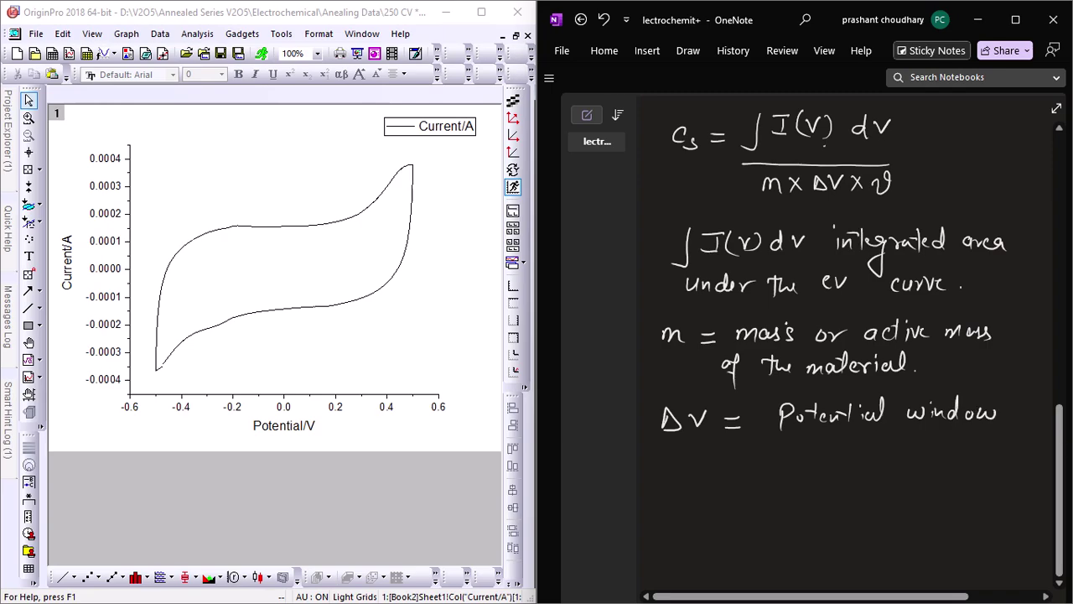
# Write ν = Scan rate (V/s) on the next line
pyautogui.moveTo(662, 470); pyautogui.dragTo(730, 473)
pyautogui.moveTo(711, 482); pyautogui.dragTo(793, 477)
pyautogui.moveTo(805, 469); pyautogui.dragTo(863, 474)
pyautogui.moveTo(868, 453); pyautogui.dragTo(870, 474)
pyautogui.moveTo(863, 463); pyautogui.dragTo(877, 461)
pyautogui.moveTo(874, 470); pyautogui.dragTo(883, 473)
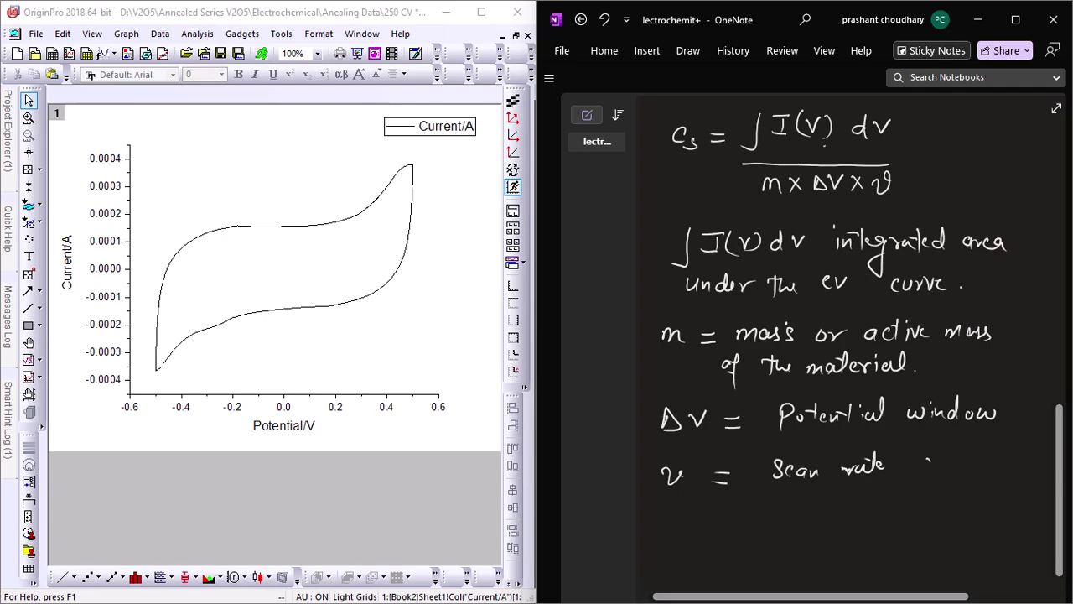
pyautogui.moveTo(927, 461); pyautogui.dragTo(938, 460)
pyautogui.moveTo(948, 460)
pyautogui.mouseDown()
pyautogui.moveTo(945, 469)
pyautogui.moveTo(972, 480)
pyautogui.moveTo(921, 480)
pyautogui.mouseUp()
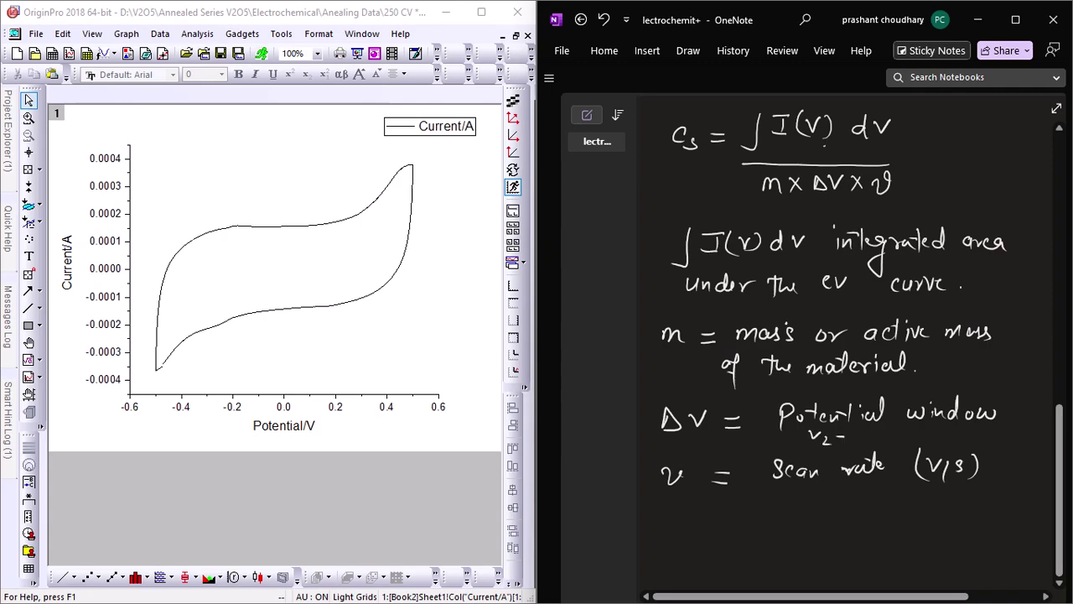
# Add (v2 − v1) under Potential window
pyautogui.moveTo(803, 427); pyautogui.dragTo(800, 445)
pyautogui.moveTo(852, 431); pyautogui.dragTo(867, 441)
pyautogui.moveTo(875, 426); pyautogui.dragTo(877, 446)
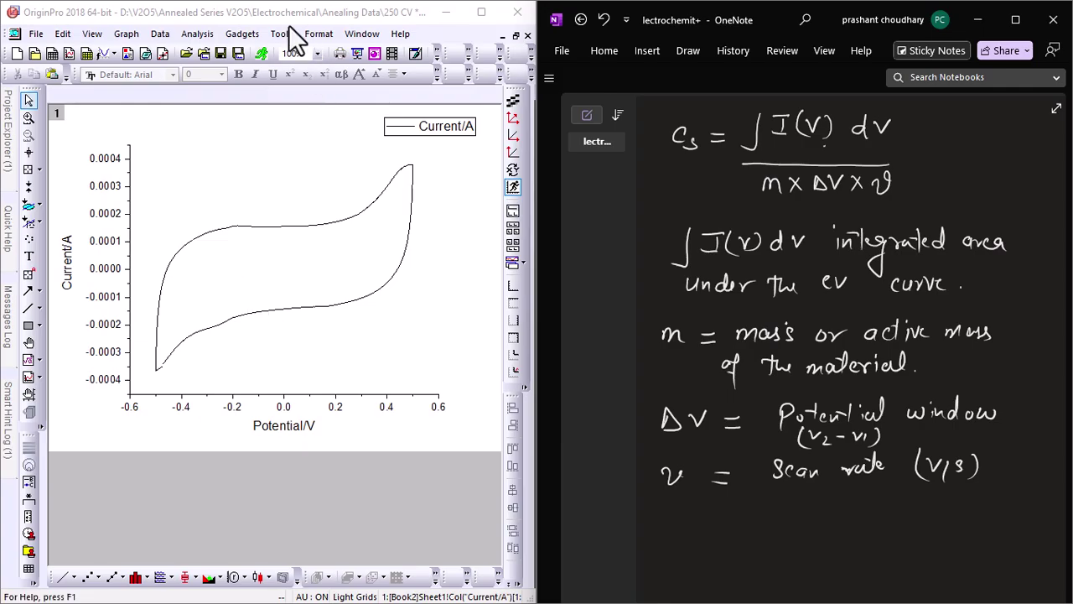
# Integrate the CV curve with Recalculate set to Auto and Area Type set to Absolute Area
pyautogui.click(74, 10)
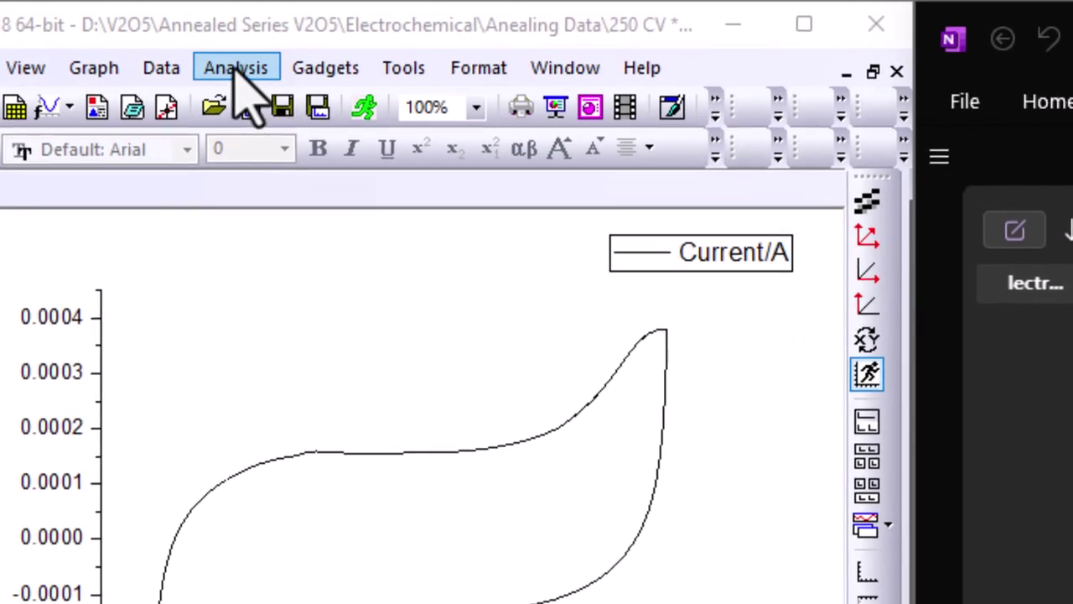
pyautogui.click(239, 84)
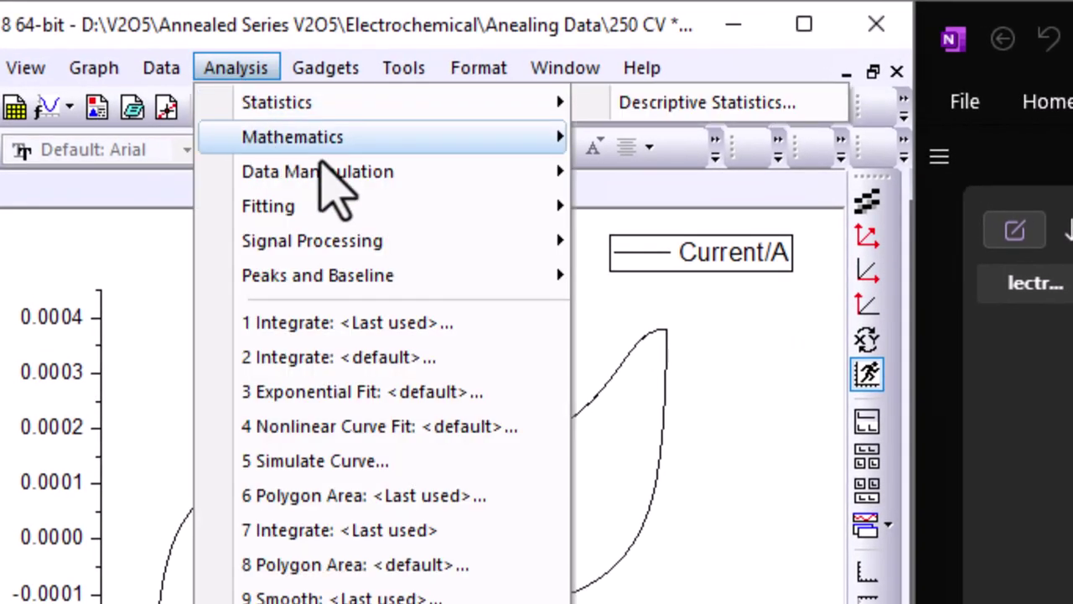
pyautogui.moveTo(362, 153)
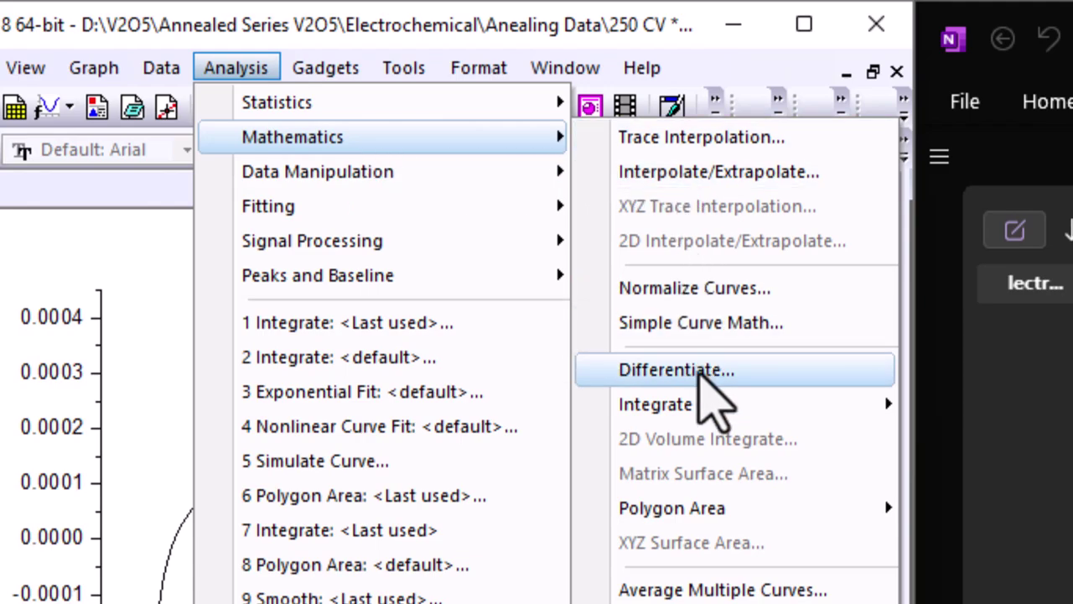
pyautogui.moveTo(718, 443)
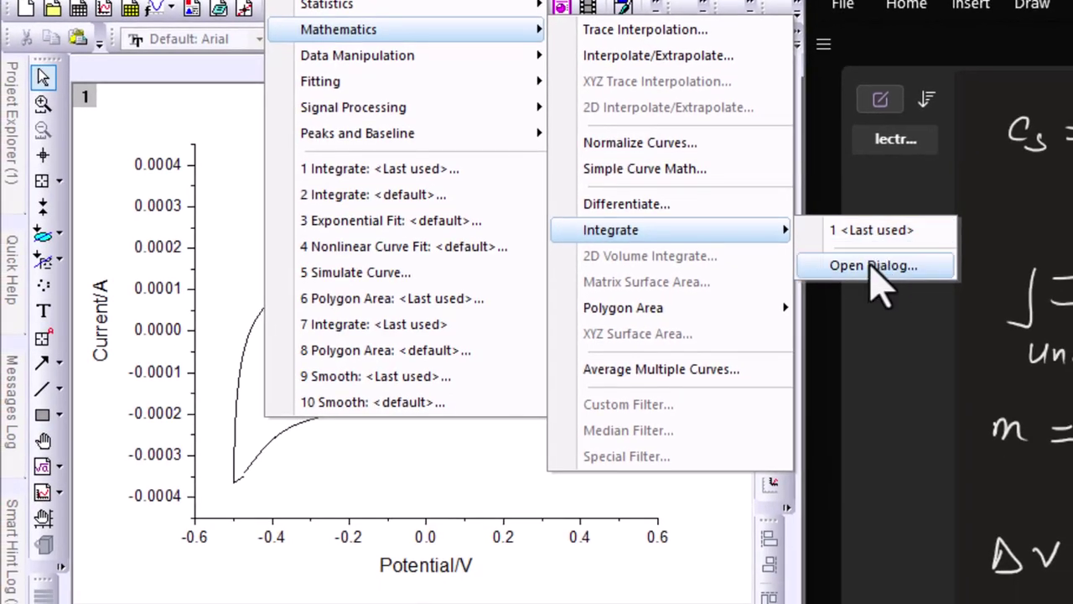
pyautogui.click(872, 266)
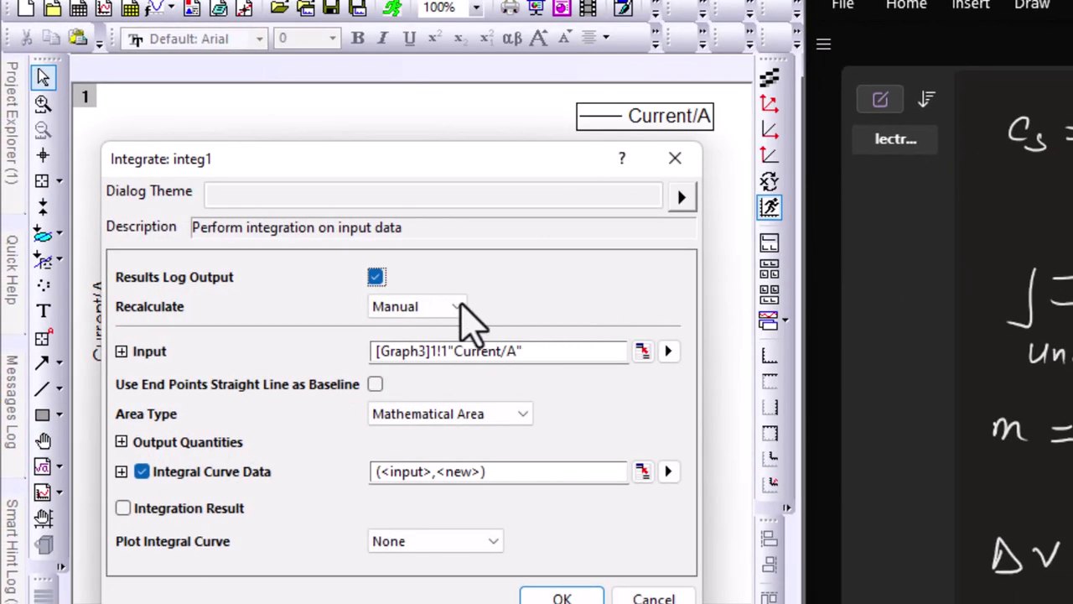
pyautogui.click(444, 306)
pyautogui.click(424, 343)
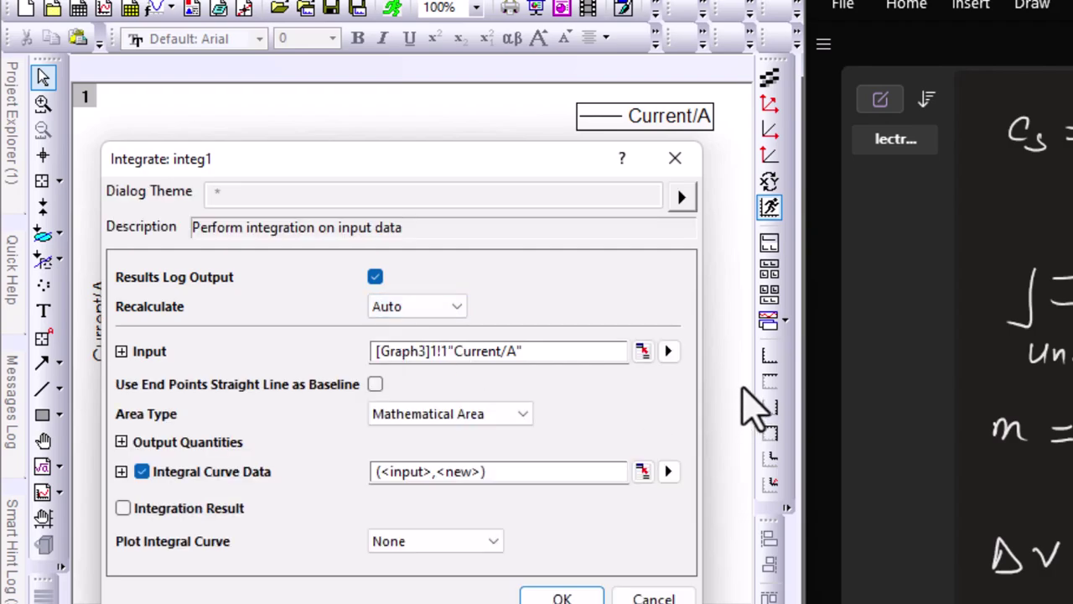
pyautogui.click(503, 419)
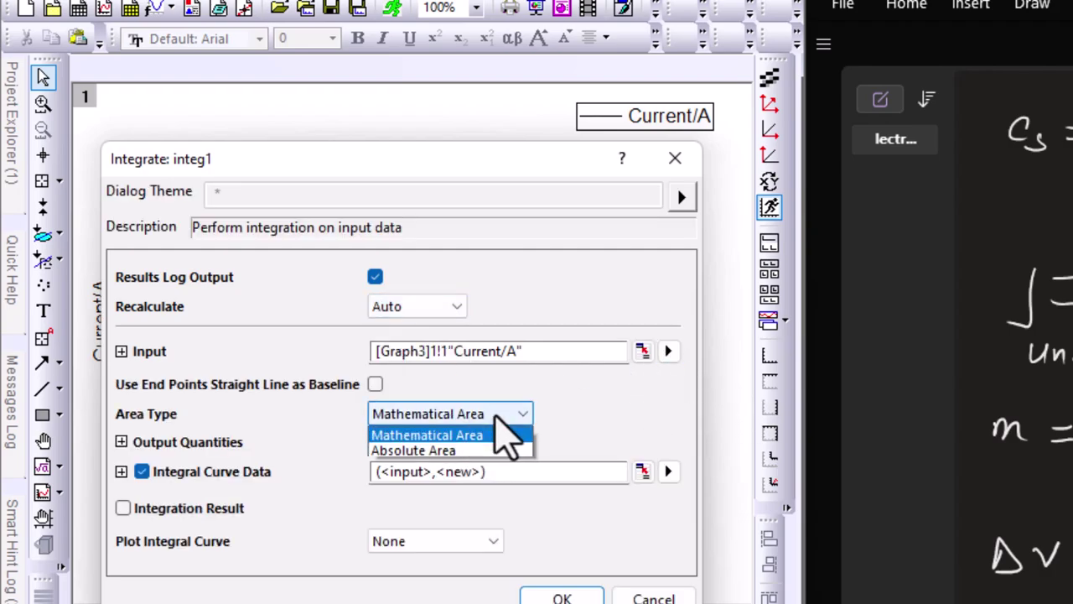
pyautogui.click(465, 450)
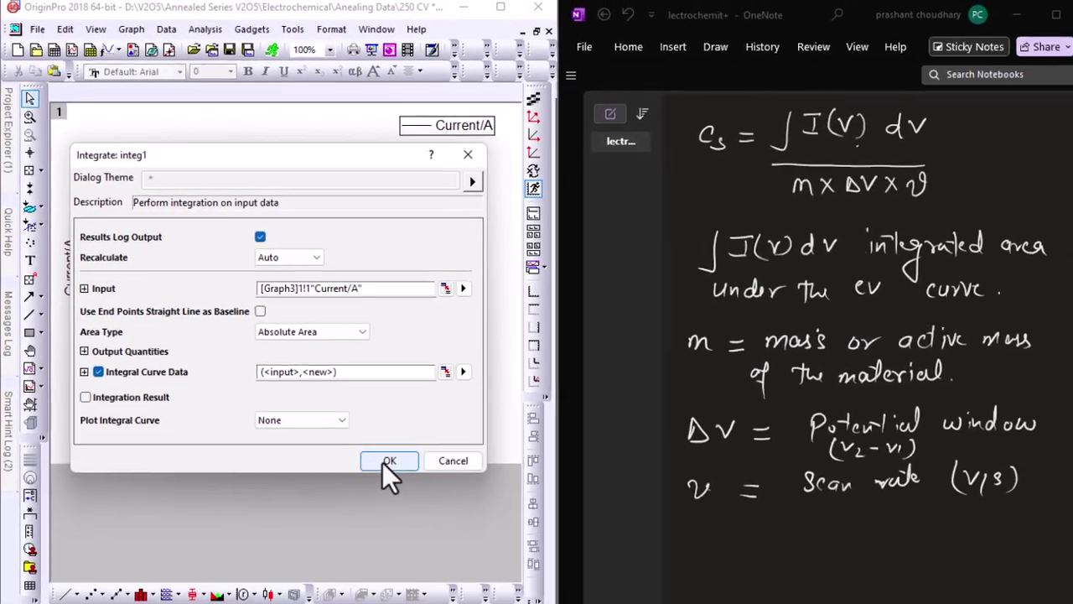
pyautogui.click(387, 461)
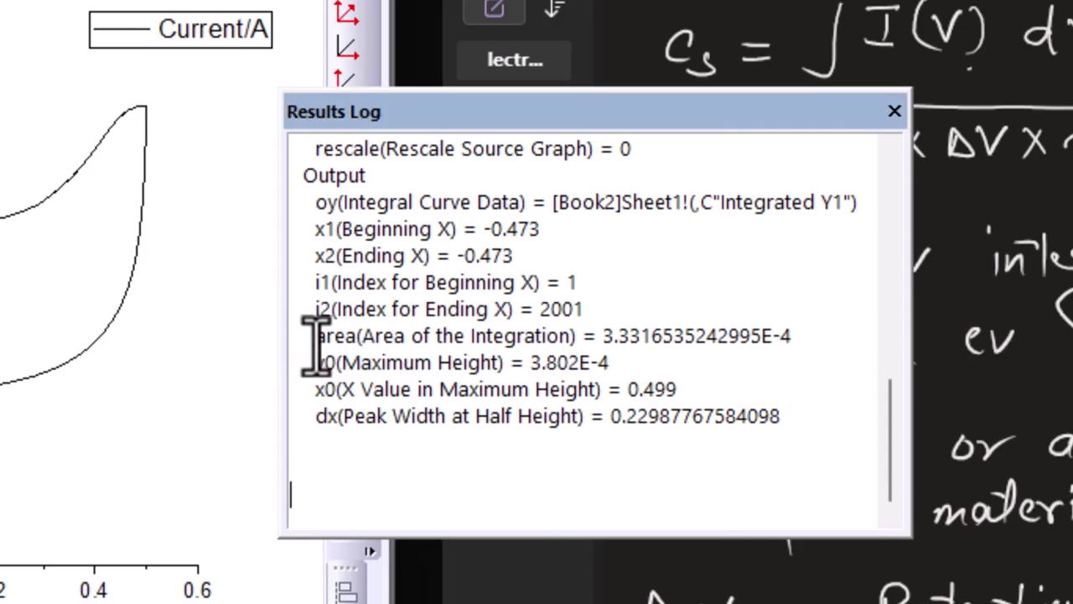
# Copy the area 3.3316535242995E-4 from the Results Log, then minimize OneNote and Origin
pyautogui.moveTo(369, 334); pyautogui.dragTo(818, 369)
pyautogui.click(630, 337)
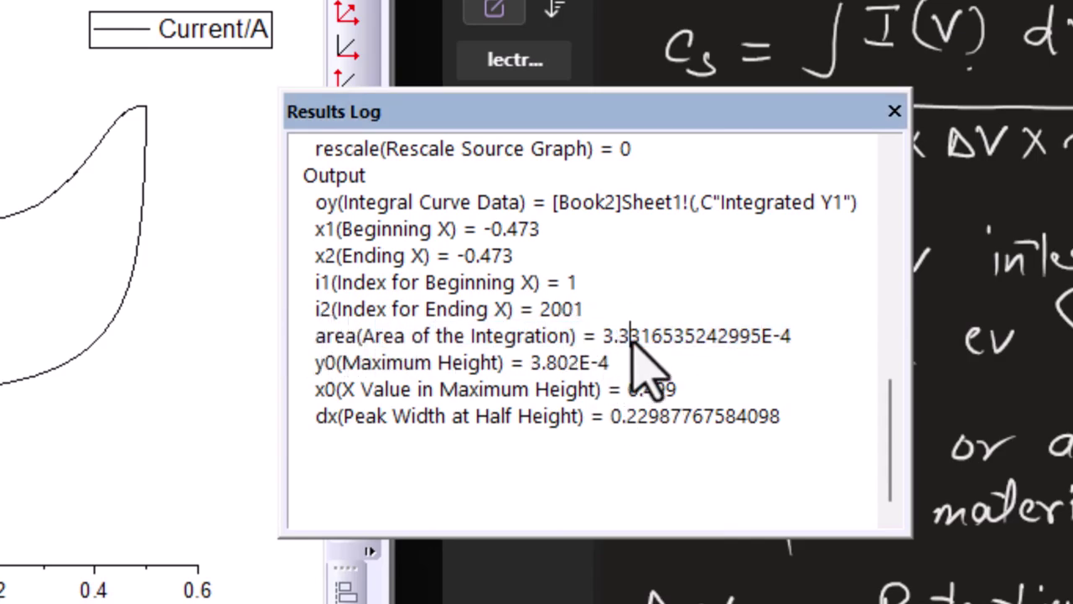
pyautogui.moveTo(601, 336); pyautogui.dragTo(790, 341)
pyautogui.rightClick(741, 344)
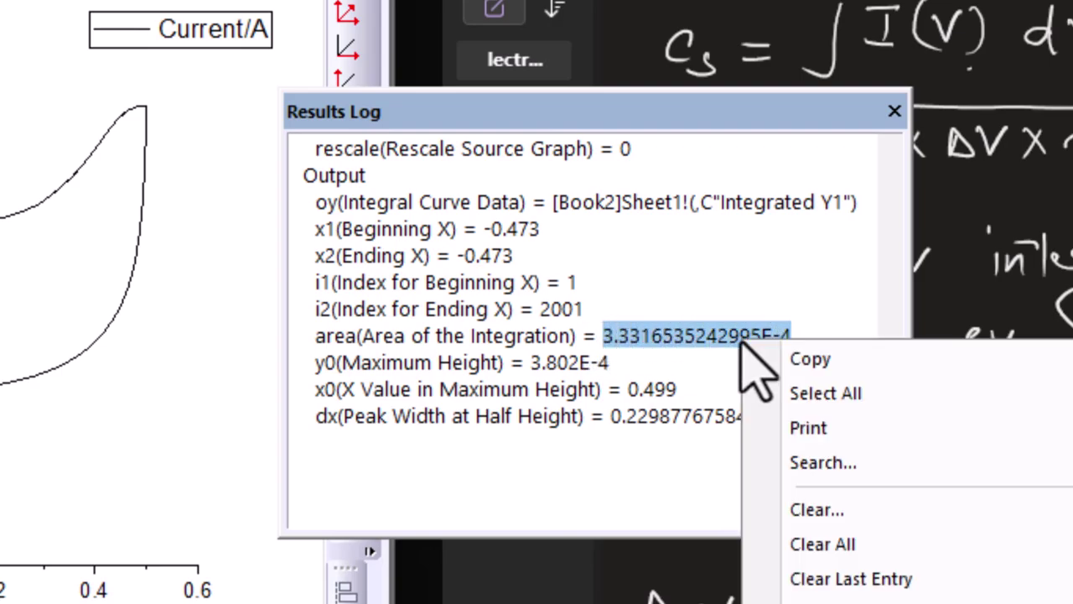
pyautogui.click(808, 362)
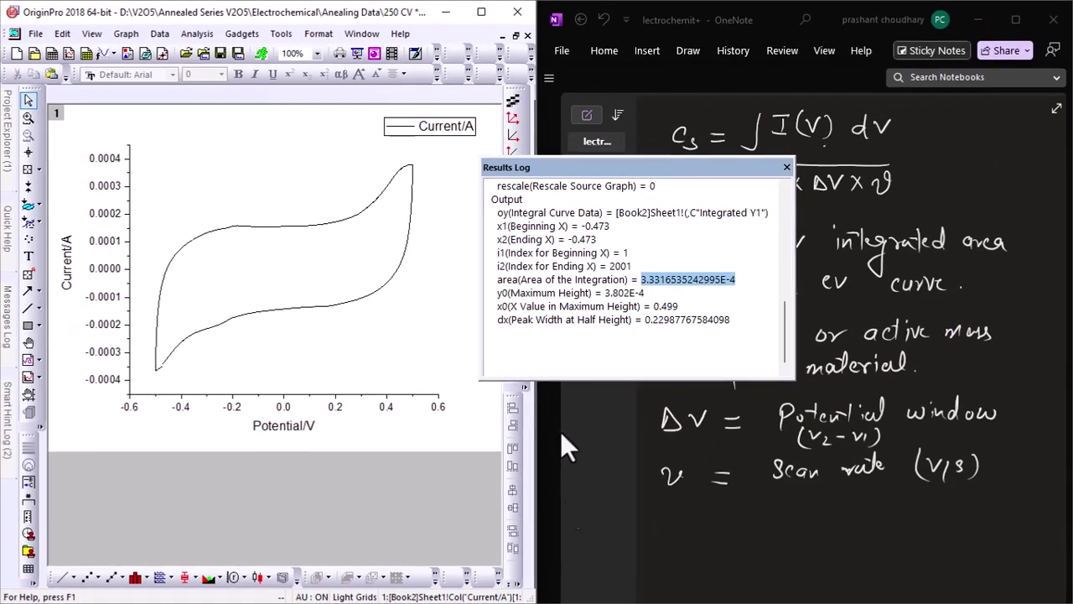
pyautogui.click(974, 24)
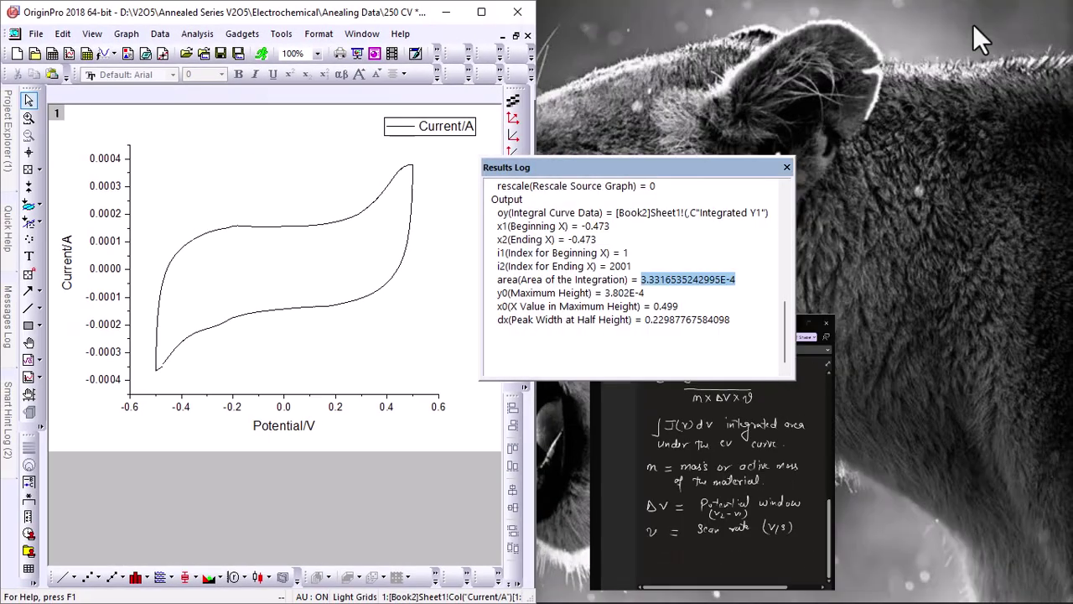
pyautogui.click(443, 14)
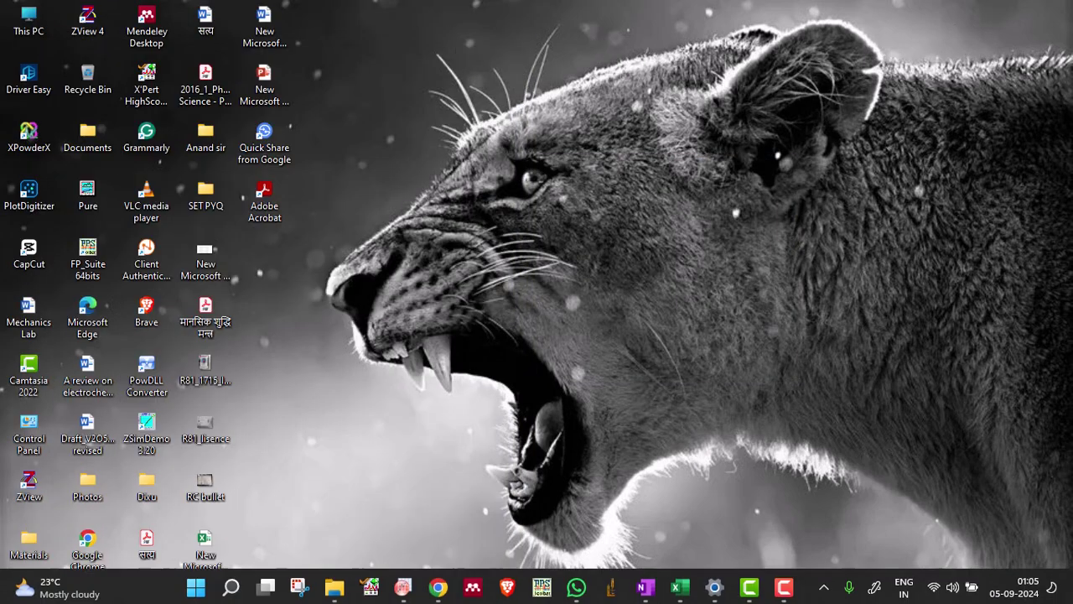
# In Excel row 85, enter mass 0.002, scan rate 5 and potential window 1
pyautogui.click(680, 584)
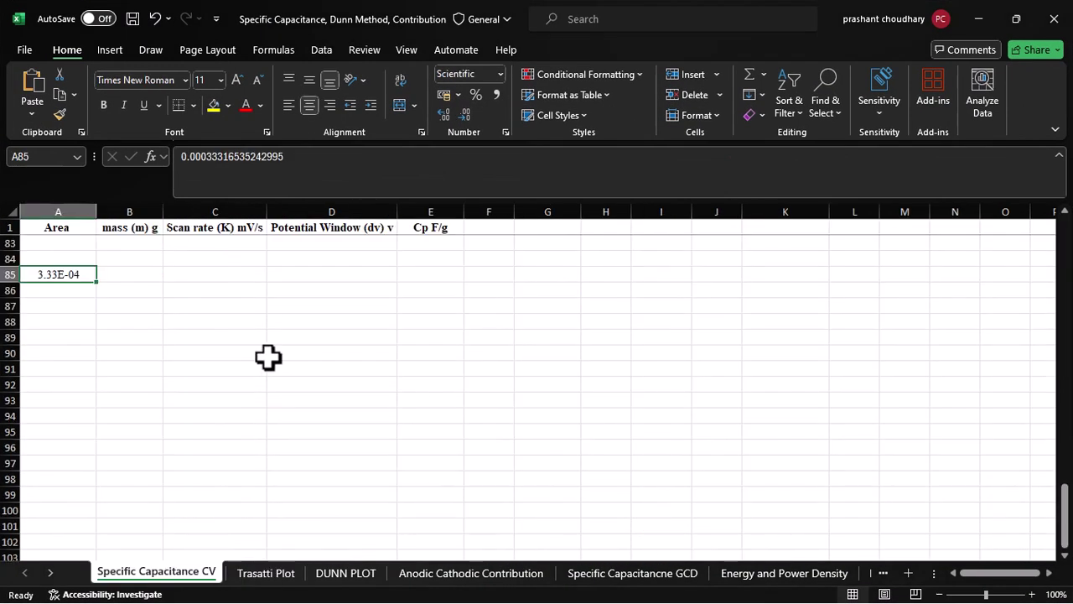
pyautogui.click(126, 275)
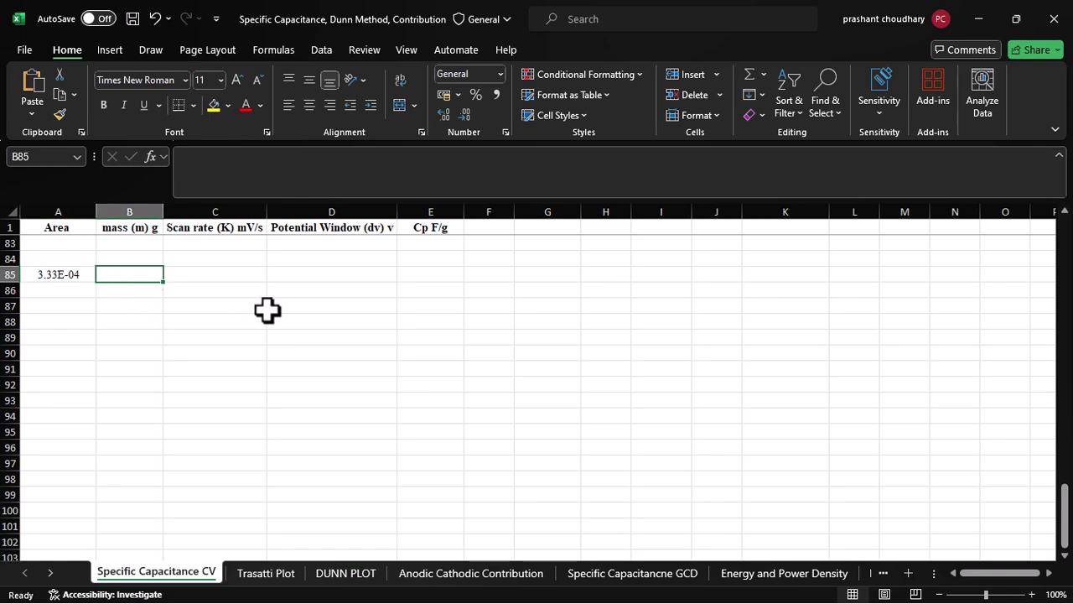
pyautogui.write('0.002')
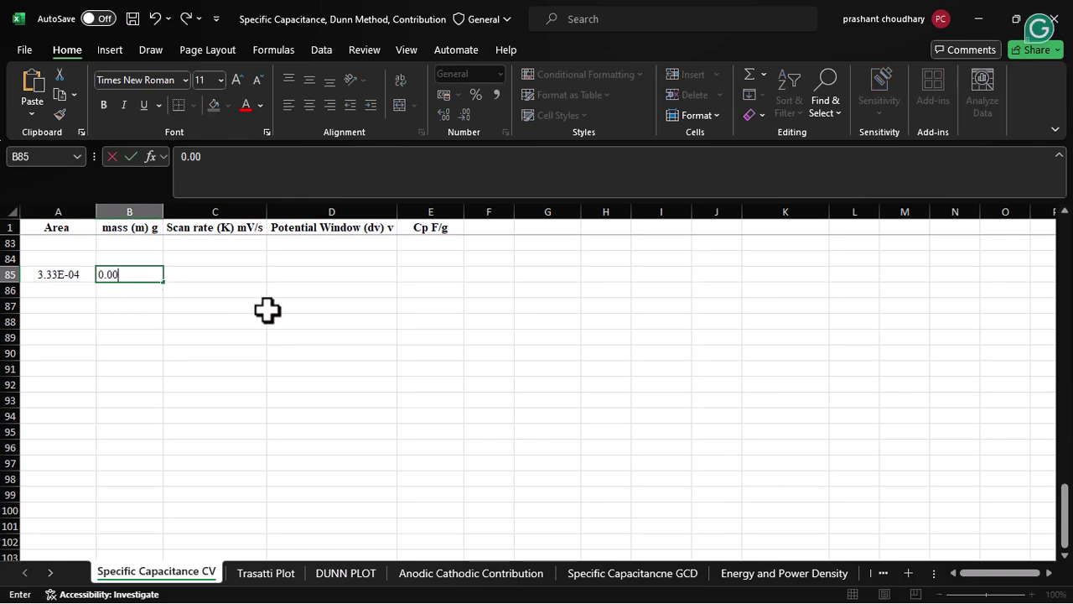
pyautogui.click(212, 280)
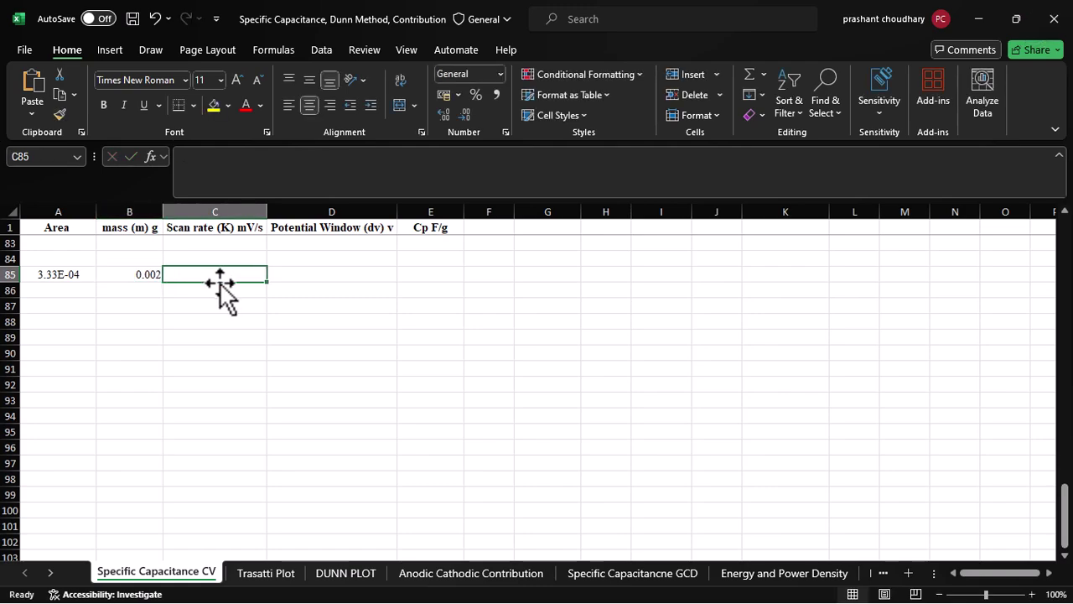
pyautogui.write('5')
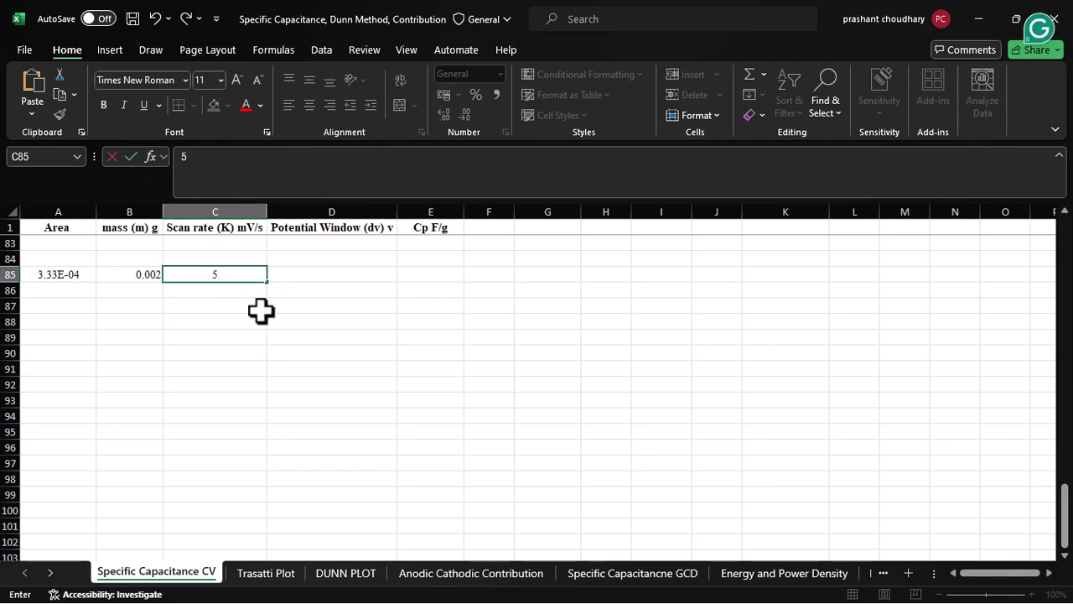
pyautogui.click(319, 273)
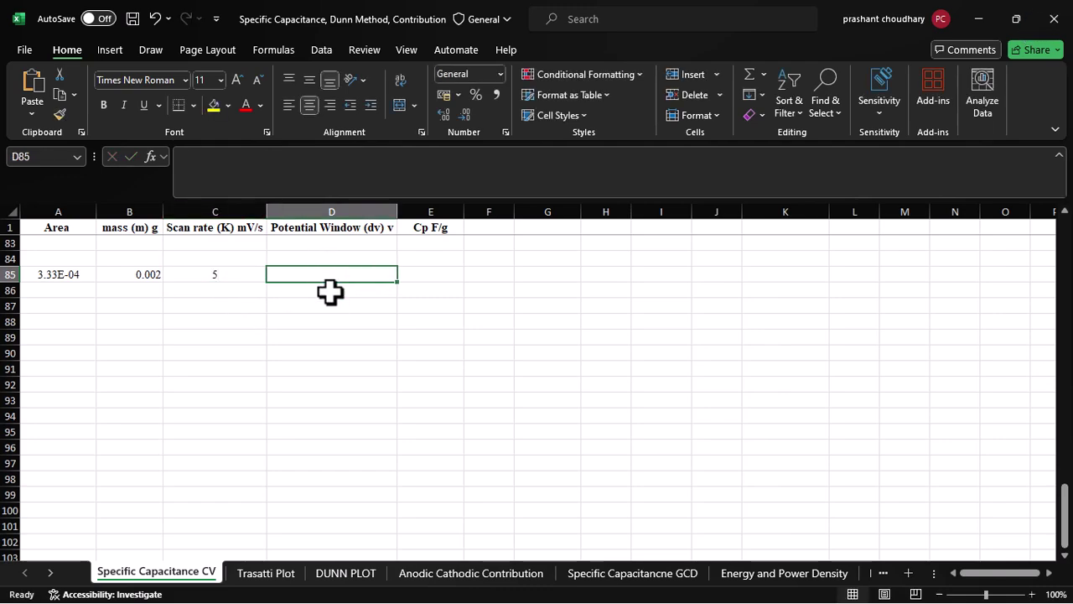
pyautogui.write('1')
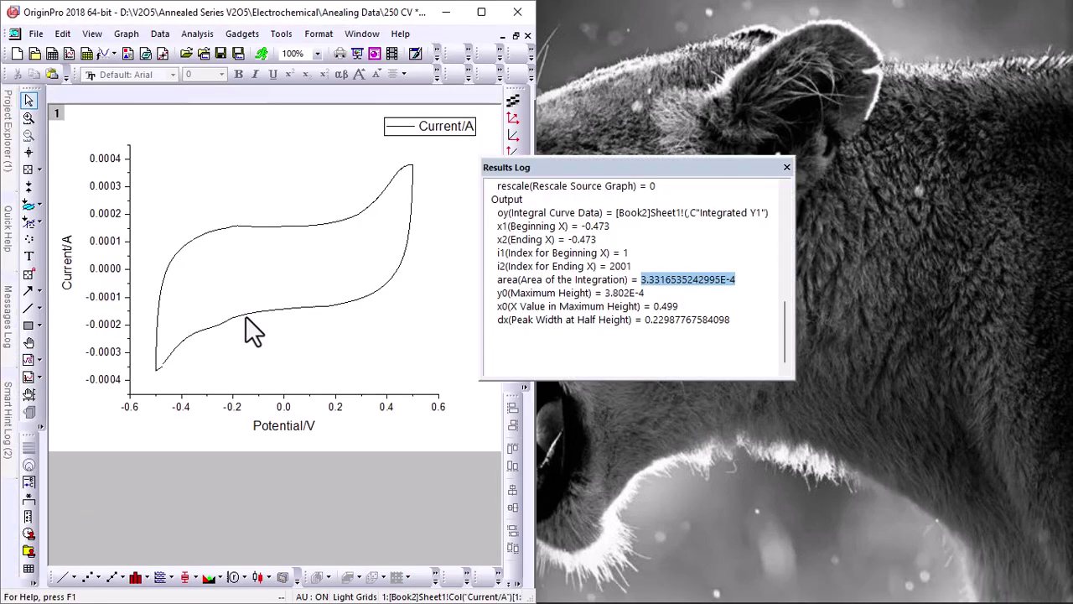
pyautogui.moveTo(663, 596)
pyautogui.click(675, 524)
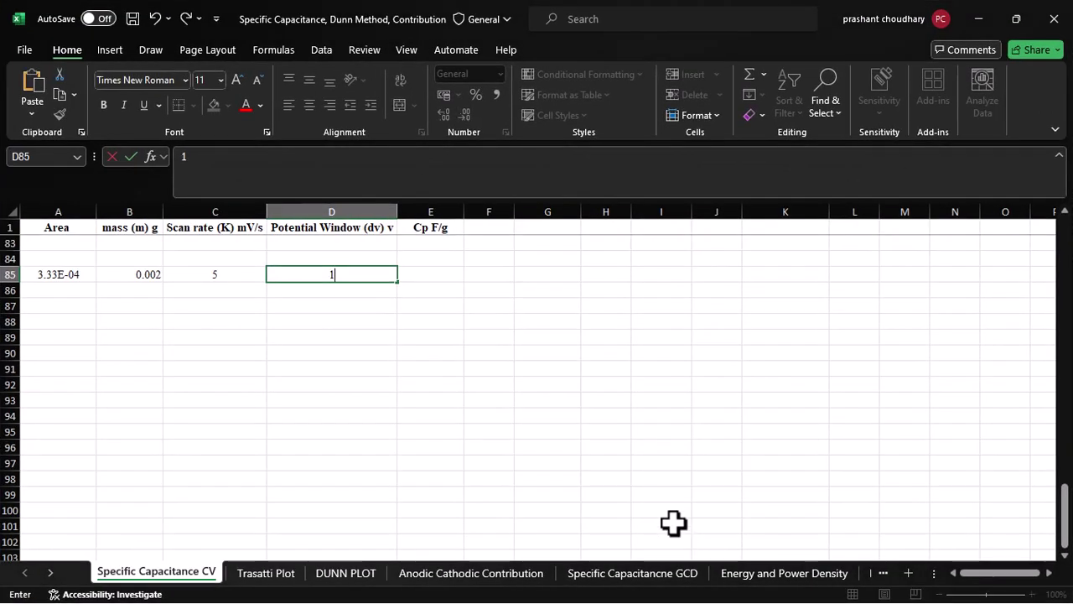
pyautogui.click(436, 279)
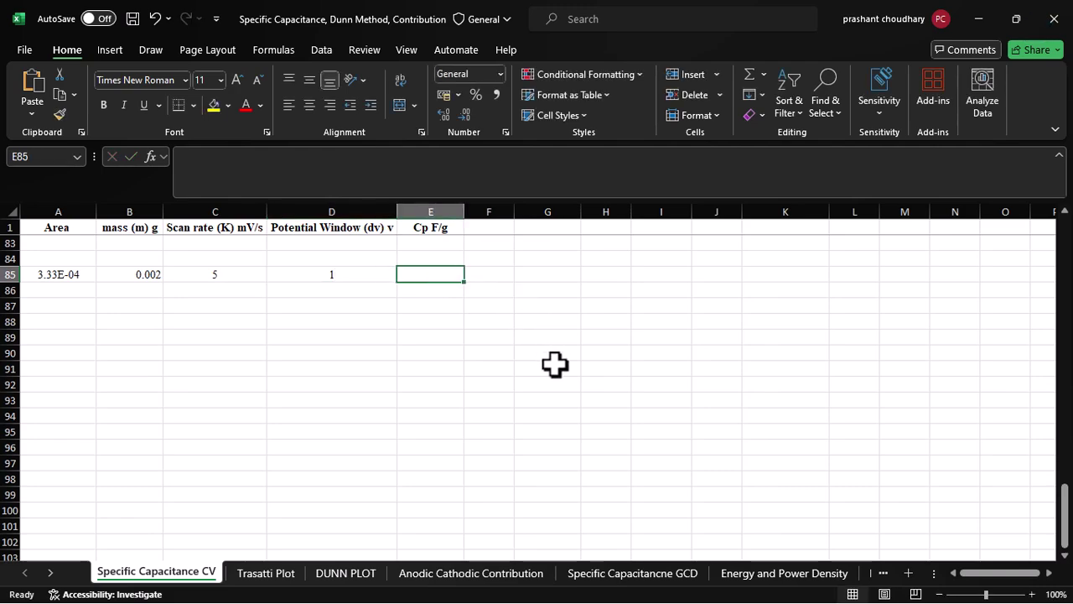
# Glance at the OneNote formula notes, then return to the Excel workbook
pyautogui.click(978, 18)
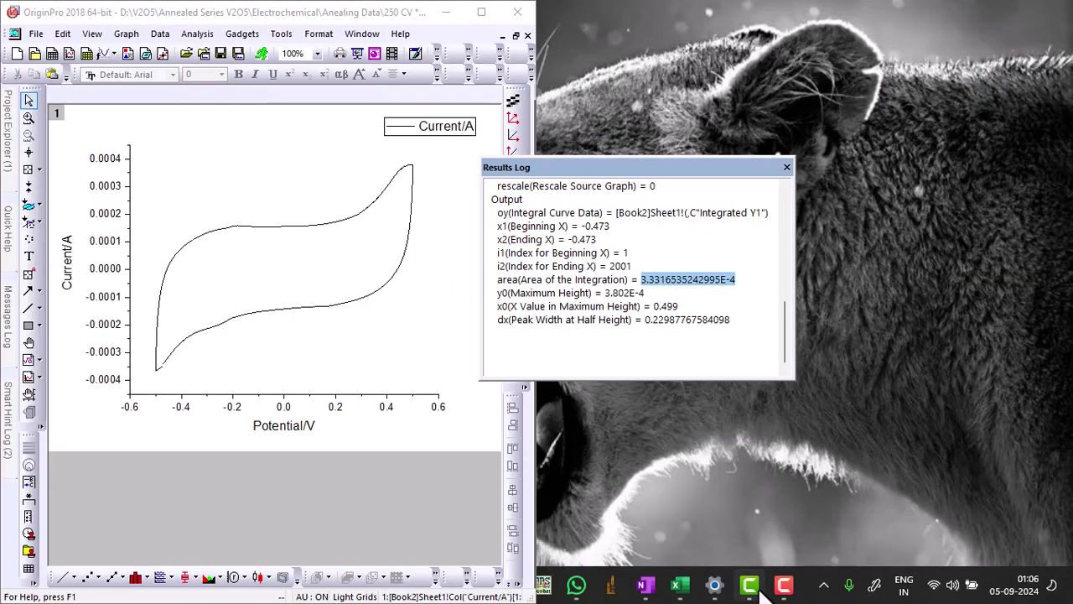
pyautogui.click(645, 584)
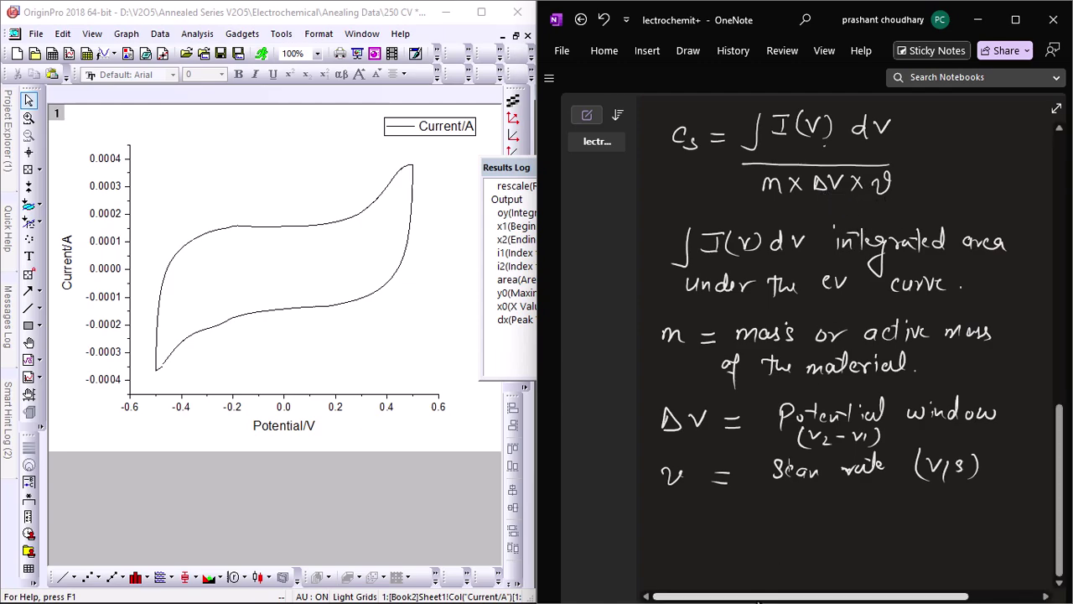
pyautogui.click(978, 18)
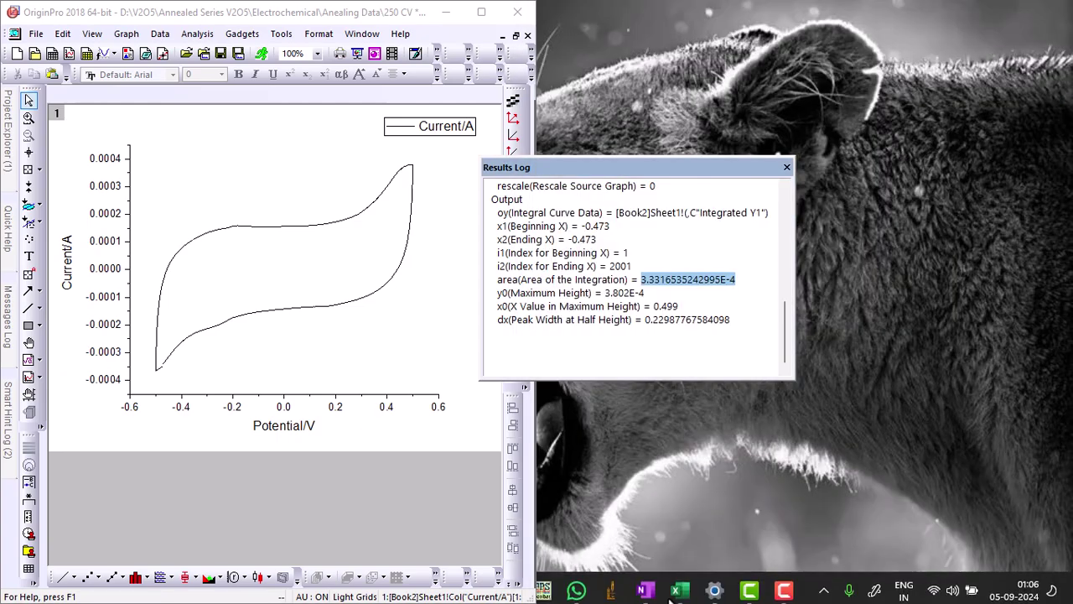
pyautogui.click(679, 585)
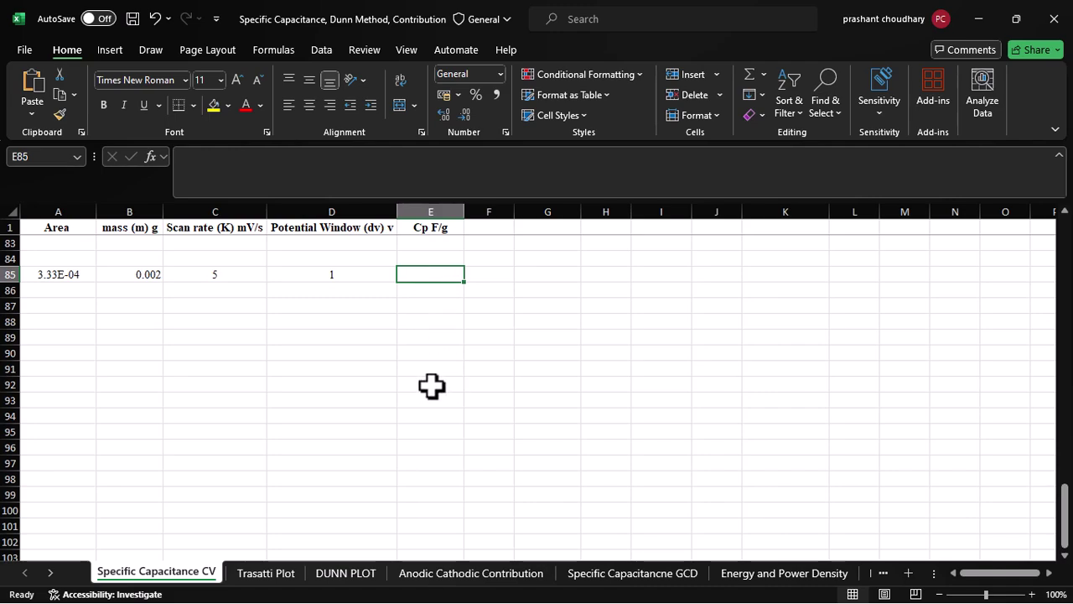
# Type the formula =A85/(B85*C85*D85*10^-3) into E85
pyautogui.write('=')
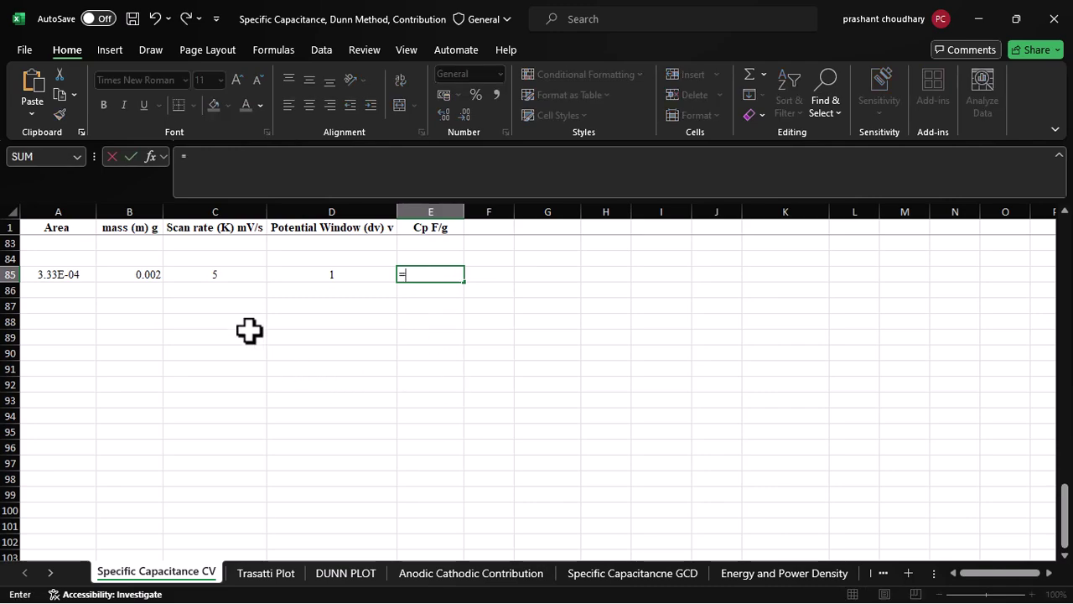
pyautogui.click(50, 276)
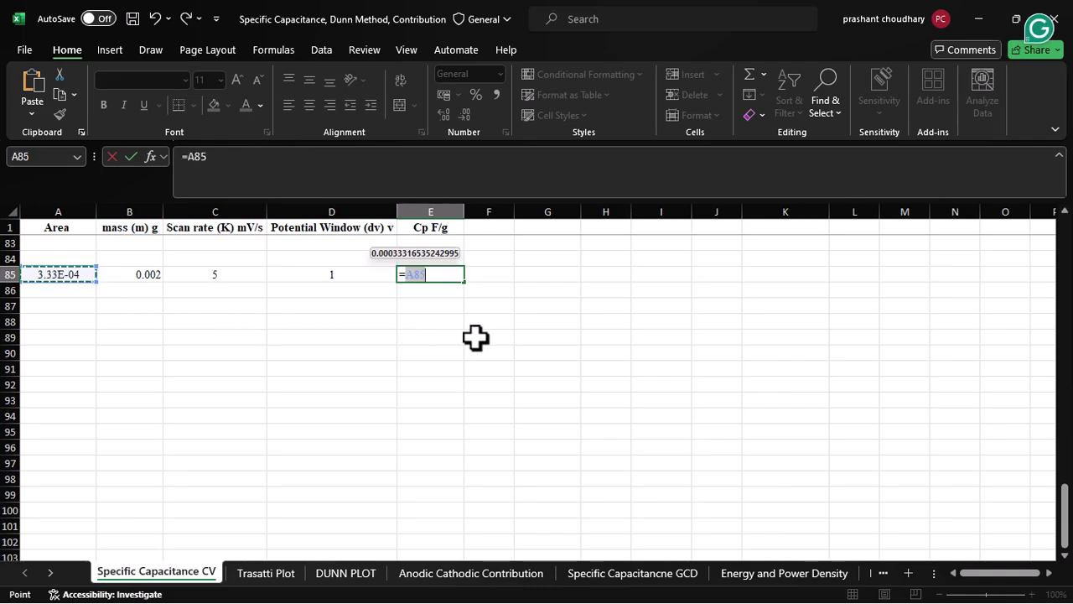
pyautogui.write('/(')
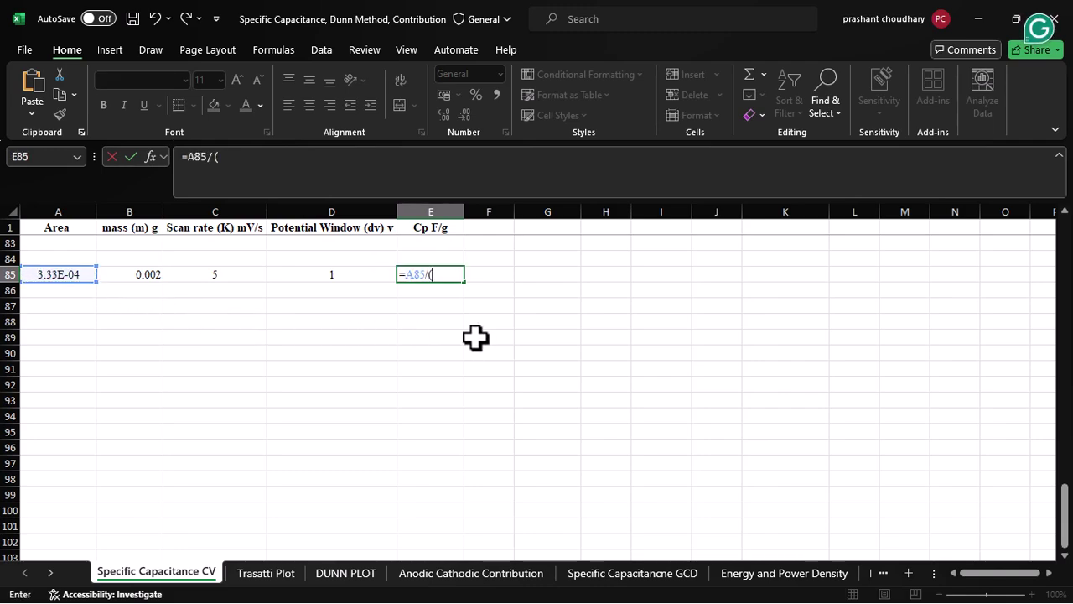
pyautogui.click(148, 277)
pyautogui.write('*')
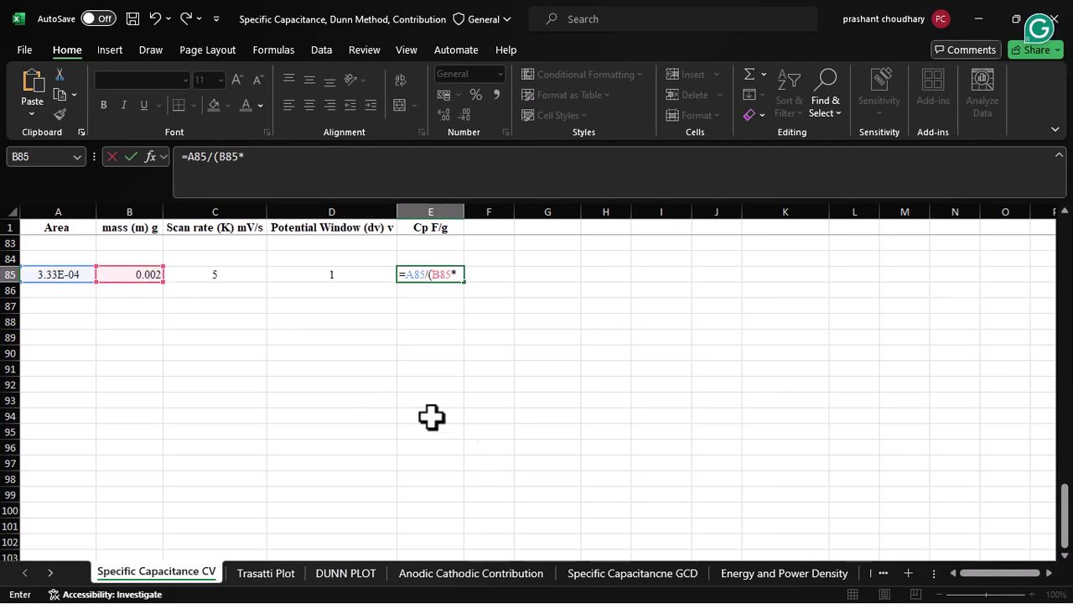
pyautogui.click(193, 275)
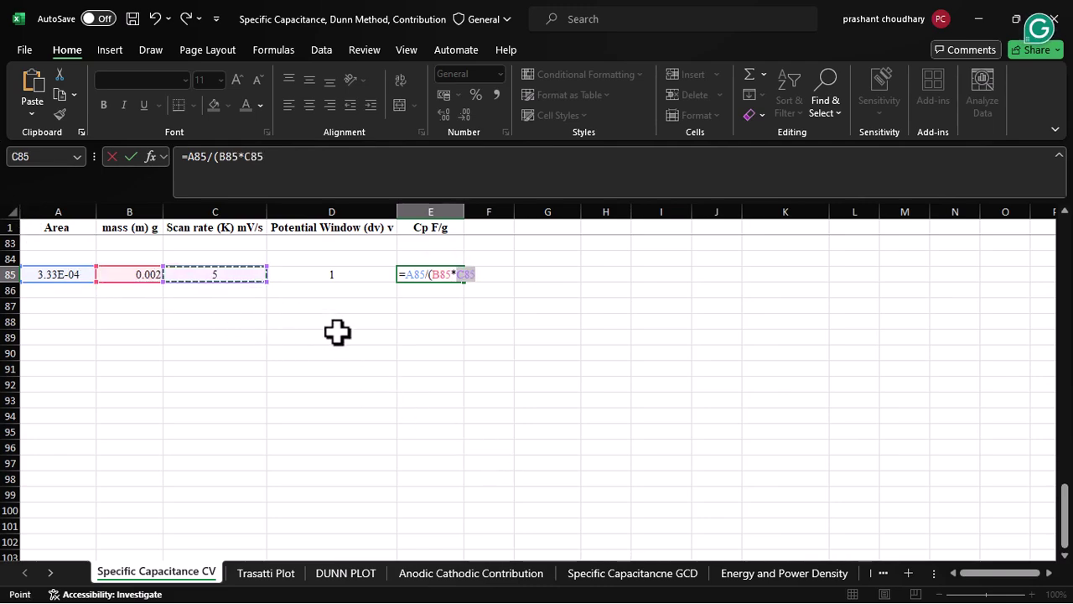
pyautogui.write('*')
pyautogui.click(322, 277)
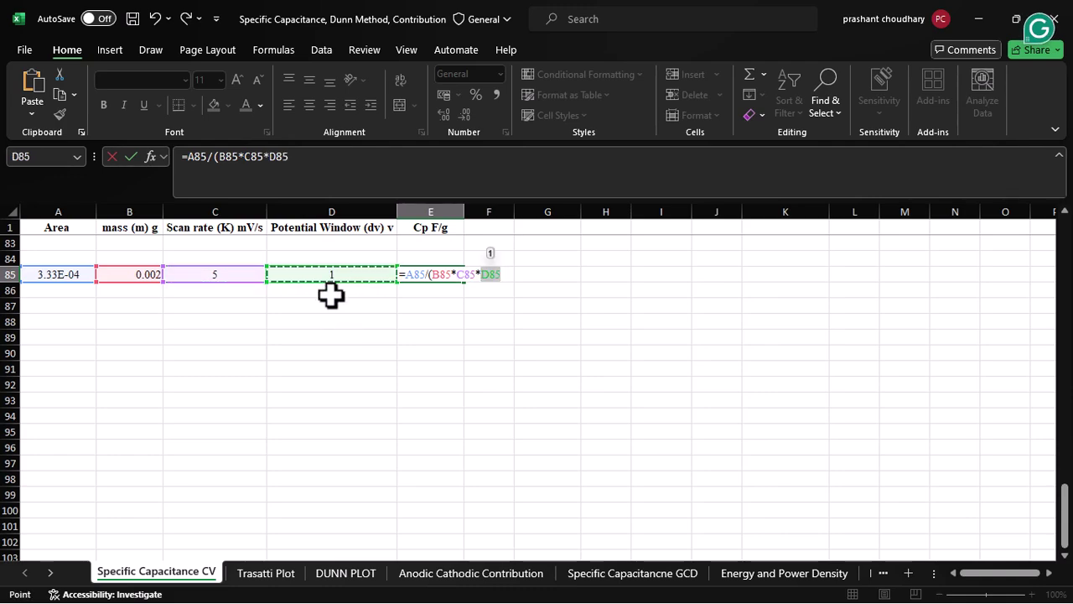
pyautogui.write('*')
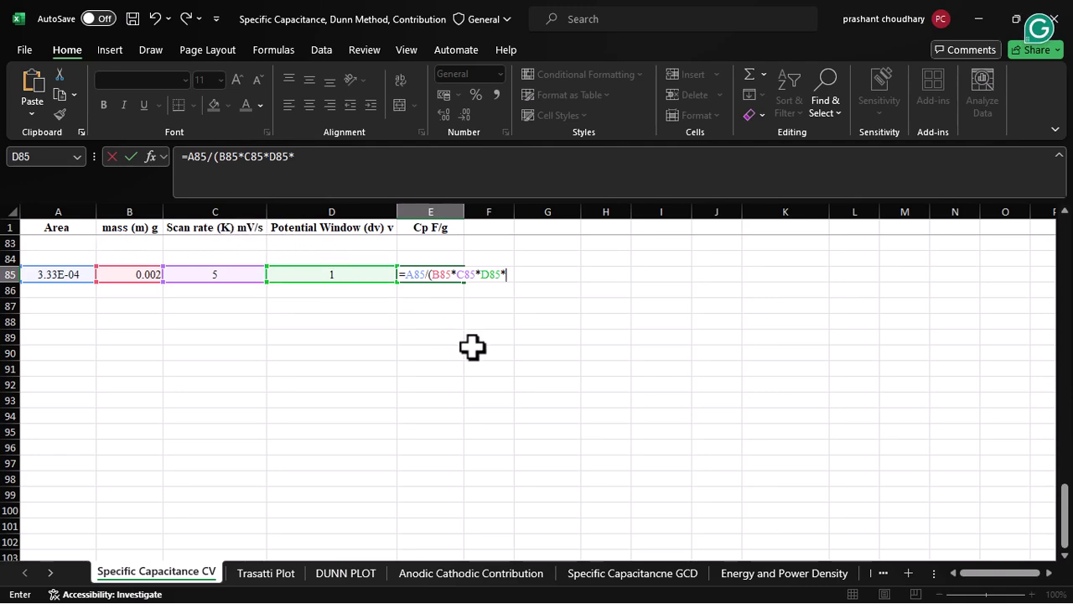
pyautogui.write('*')
pyautogui.press('BackSpace')
pyautogui.write('10^-')
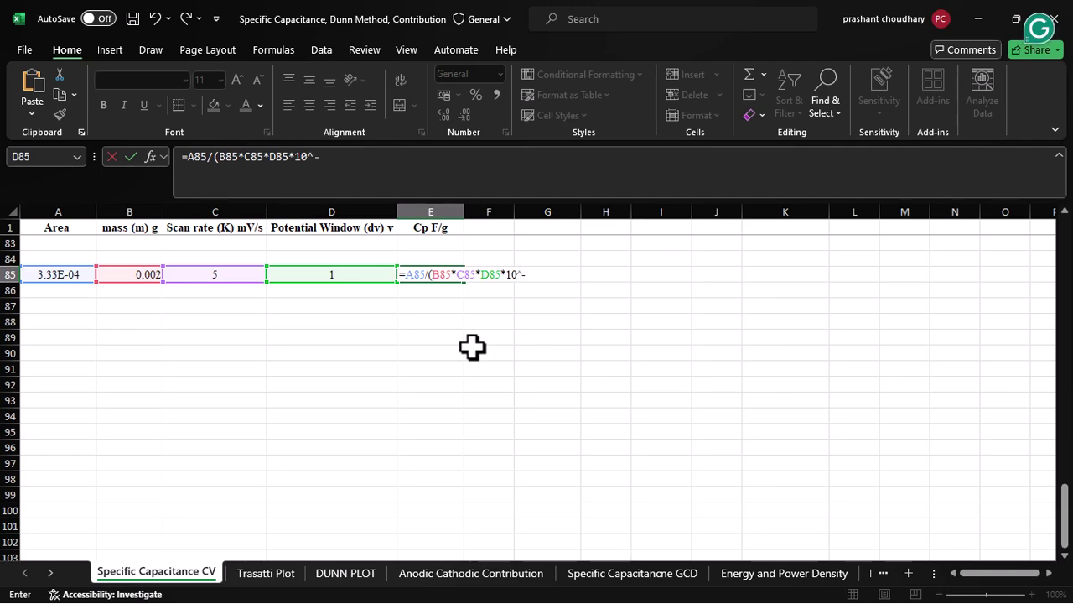
pyautogui.write('3)')
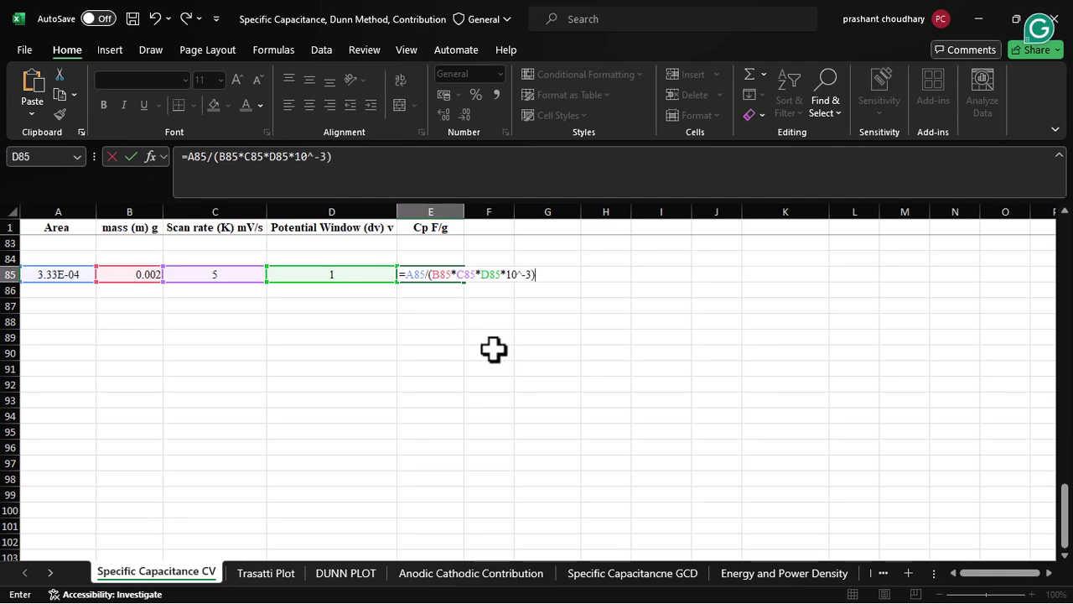
# Commit the E85 formula, giving a specific capacitance of 3.33E+01 F/g
pyautogui.press('Return')
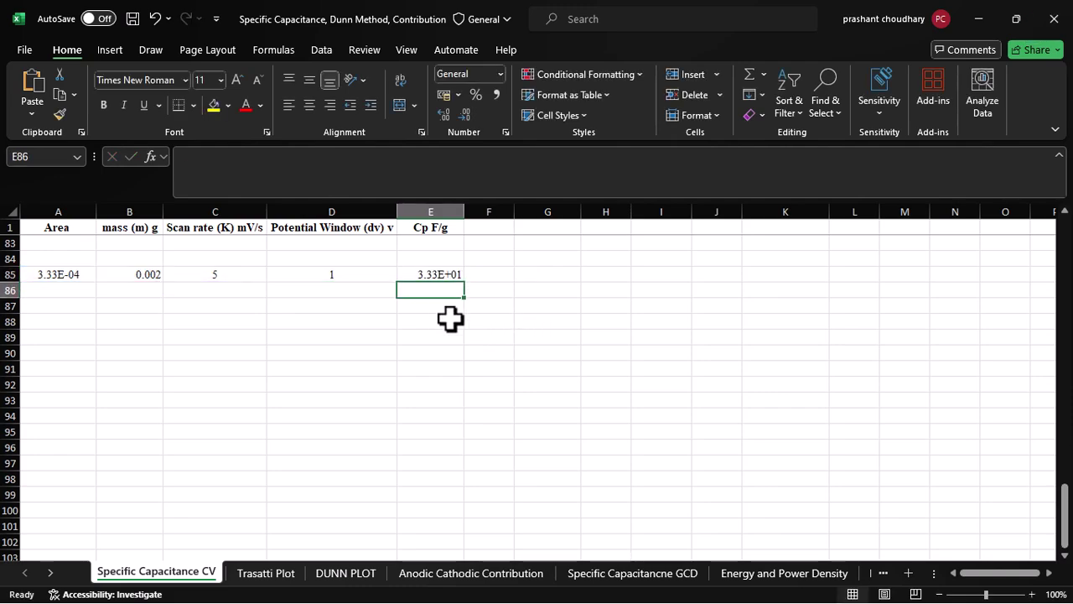